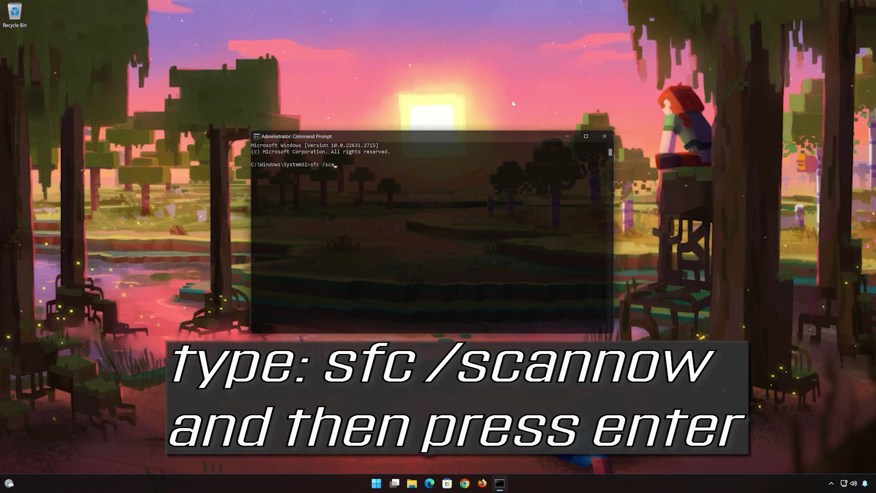
# Run the system file check with sfc /scannow, and end the Command Prompt session with exit.
pyautogui.write('nnow')
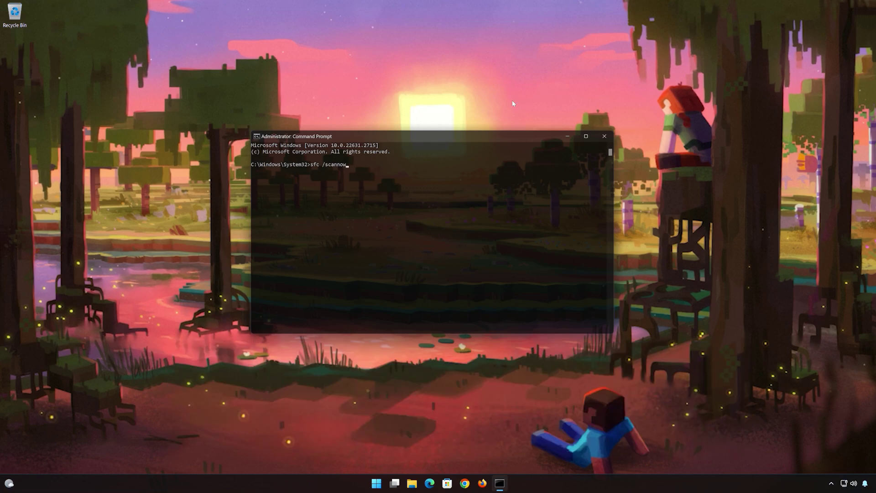
pyautogui.press('Return')
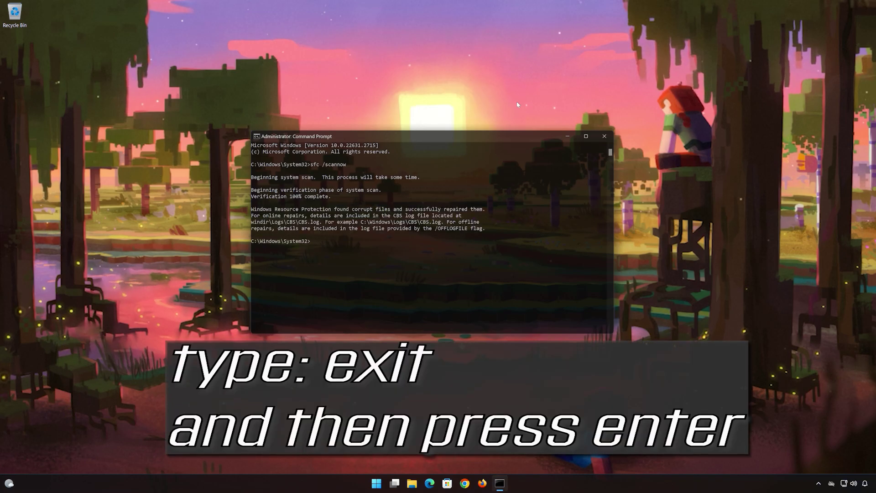
pyautogui.write('it')
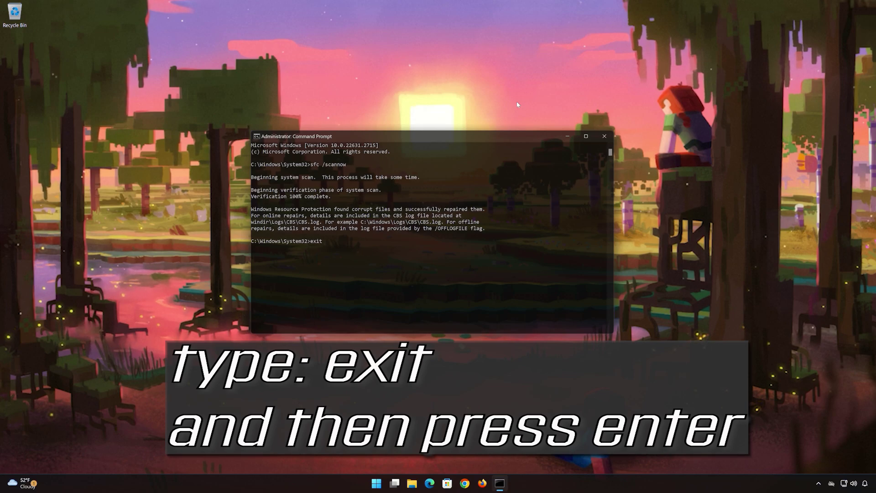
pyautogui.press('Return')
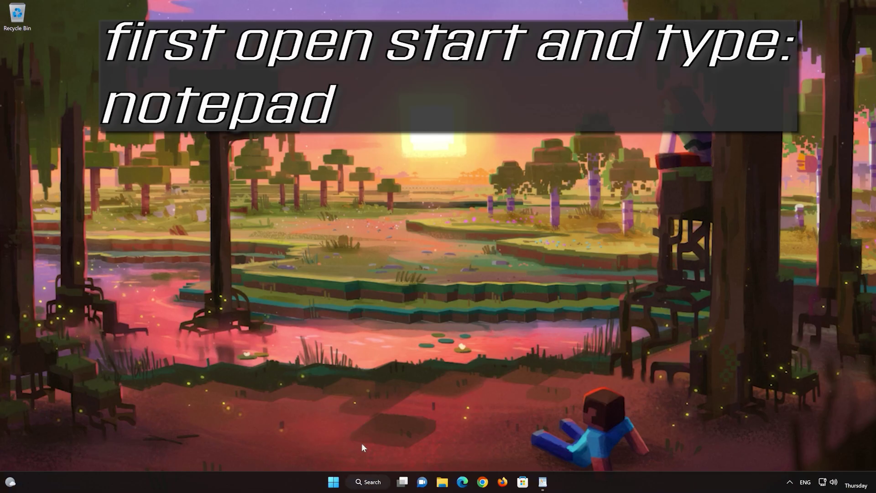
# Search Windows for notepad and open the Notepad app.
pyautogui.click(333, 482)
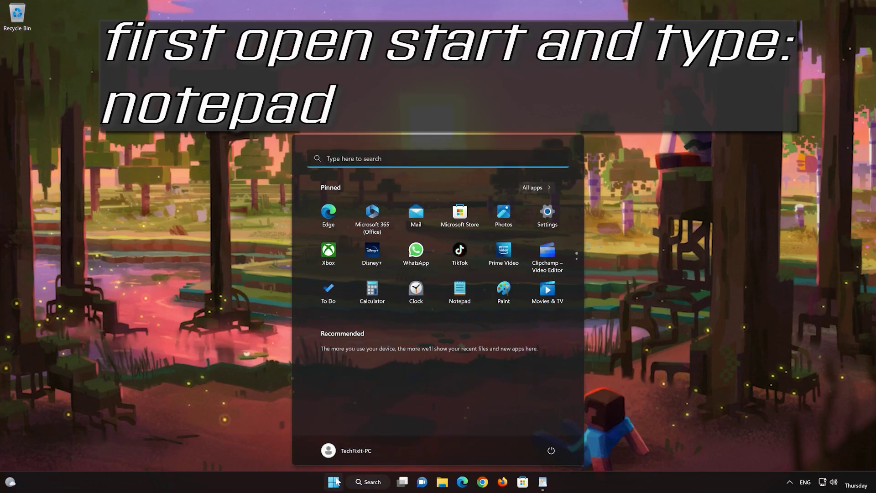
pyautogui.write('notepad')
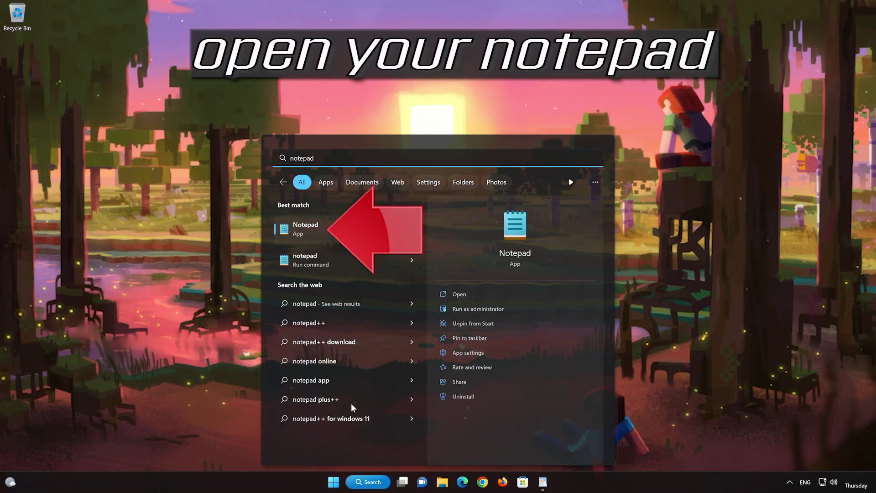
pyautogui.click(348, 225)
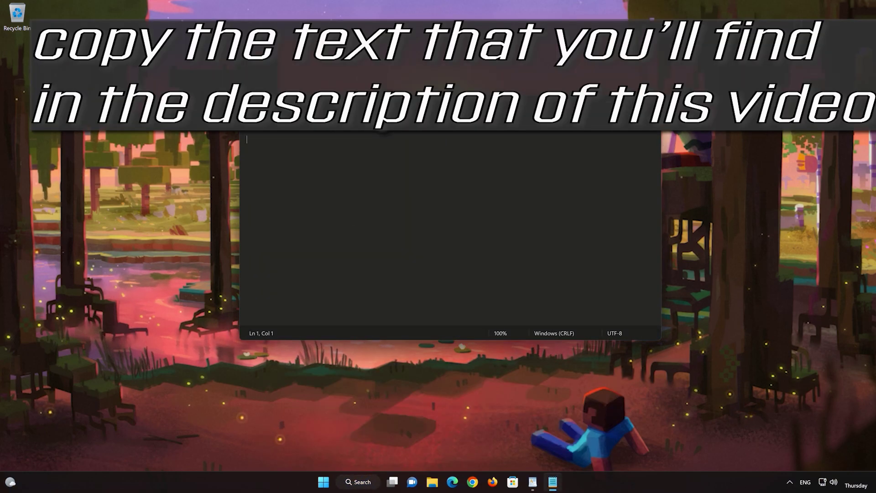
# Copy the entire command list from the open WordPad document and paste it into the blank Notepad document.
pyautogui.click(532, 481)
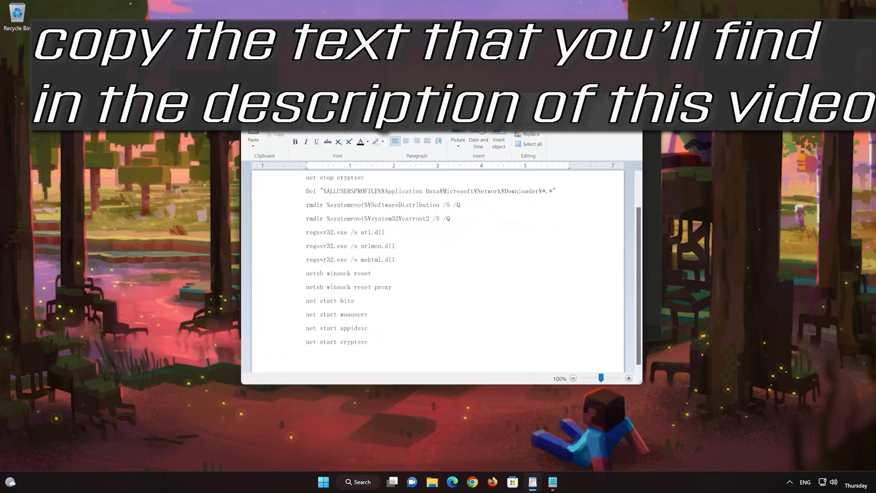
pyautogui.hotkey('ctrl', 'a')
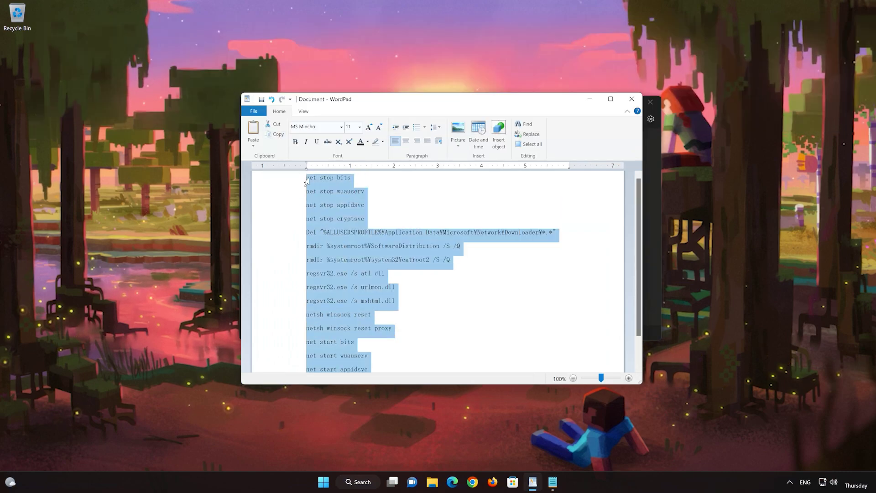
pyautogui.rightClick(315, 185)
pyautogui.click(326, 201)
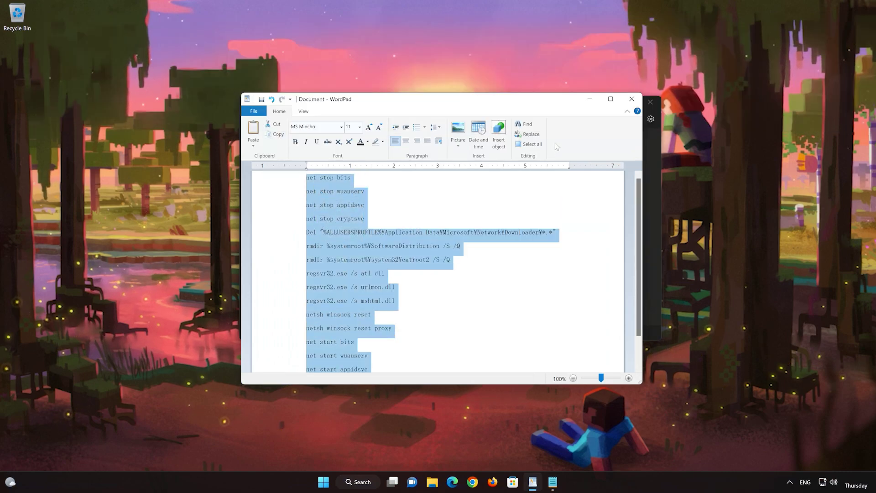
pyautogui.click(590, 99)
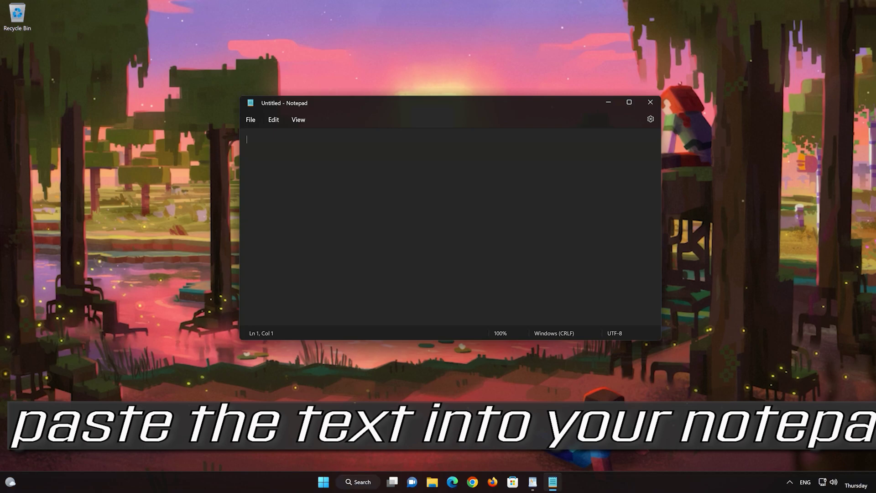
pyautogui.rightClick(279, 319)
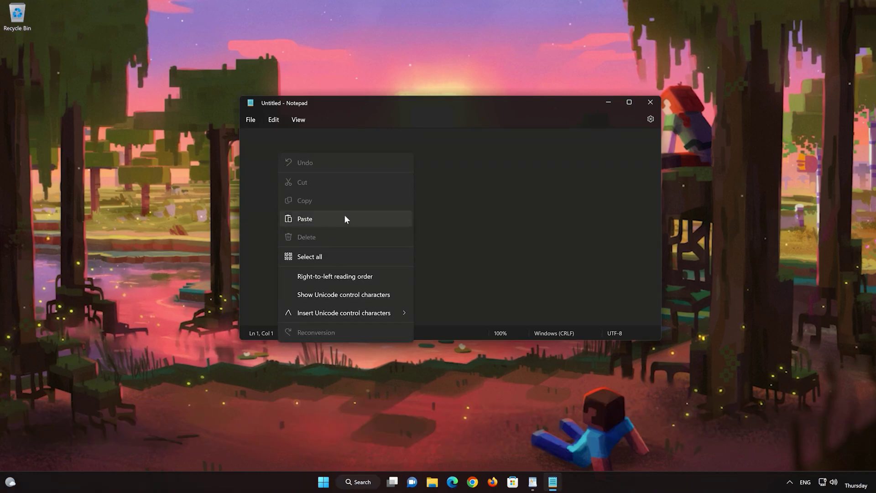
pyautogui.click(323, 219)
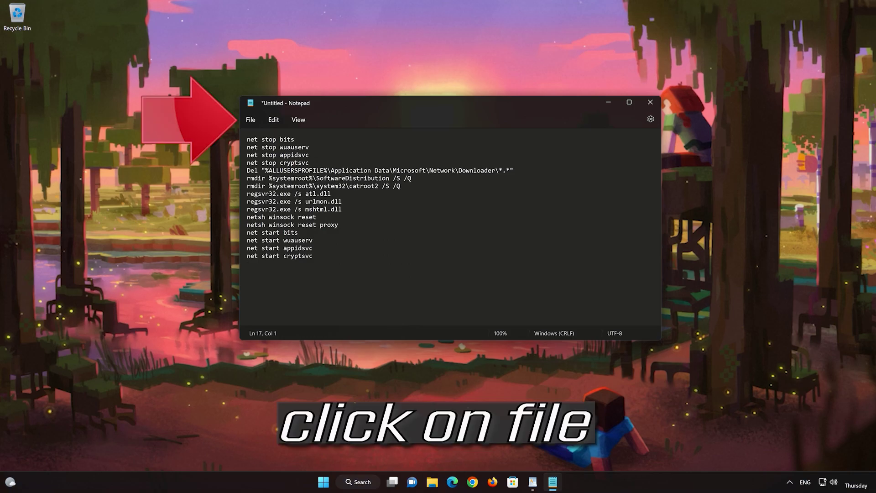
# Save the Notepad script to the Desktop as FIX.BAT with the file type All files, and close Notepad.
pyautogui.click(251, 120)
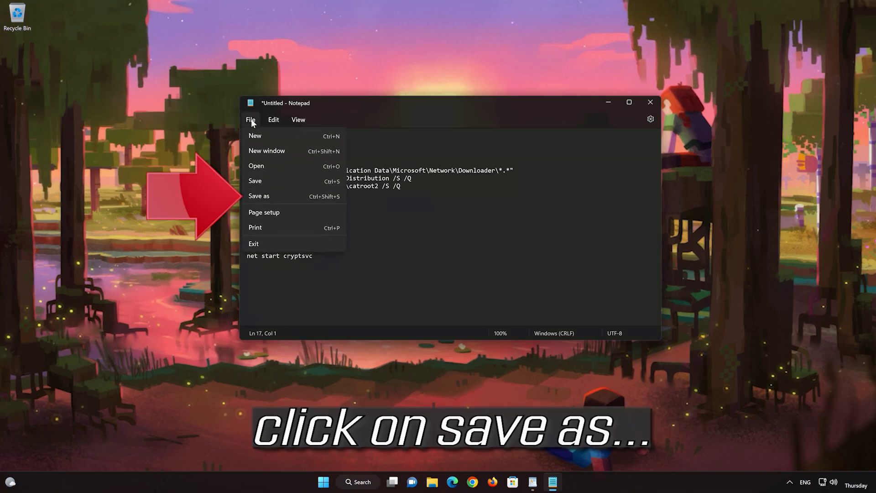
pyautogui.click(284, 195)
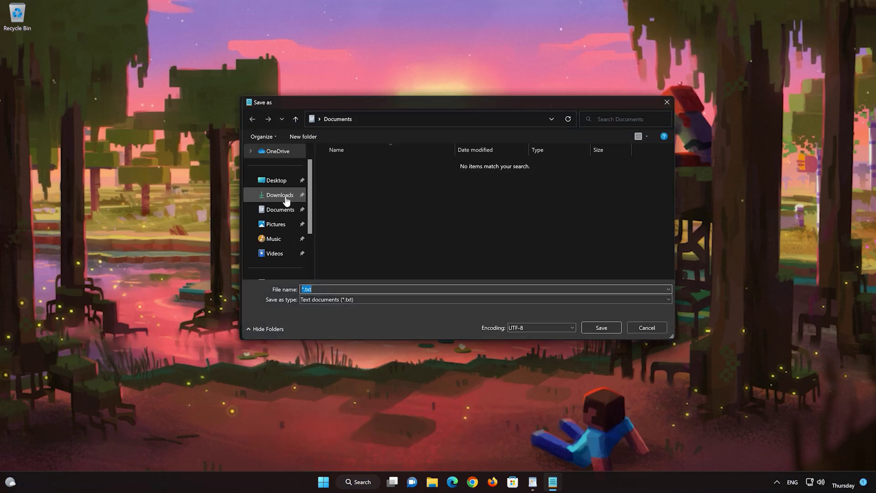
pyautogui.click(318, 300)
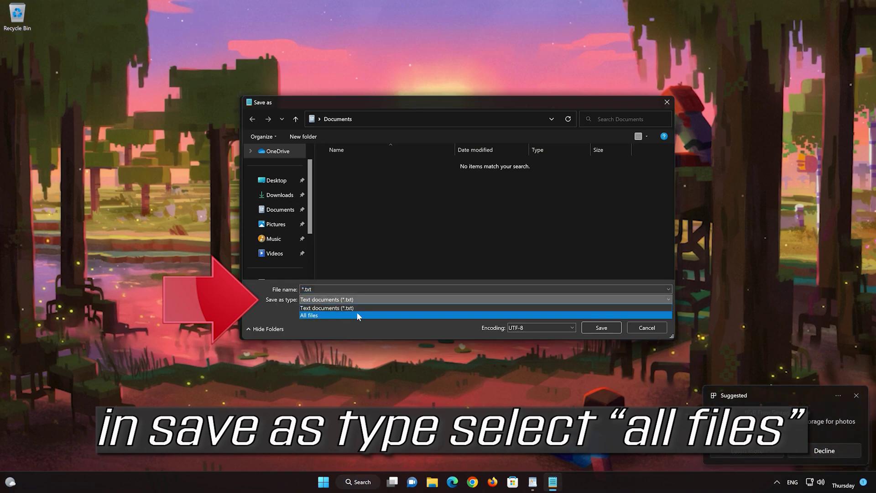
pyautogui.click(327, 315)
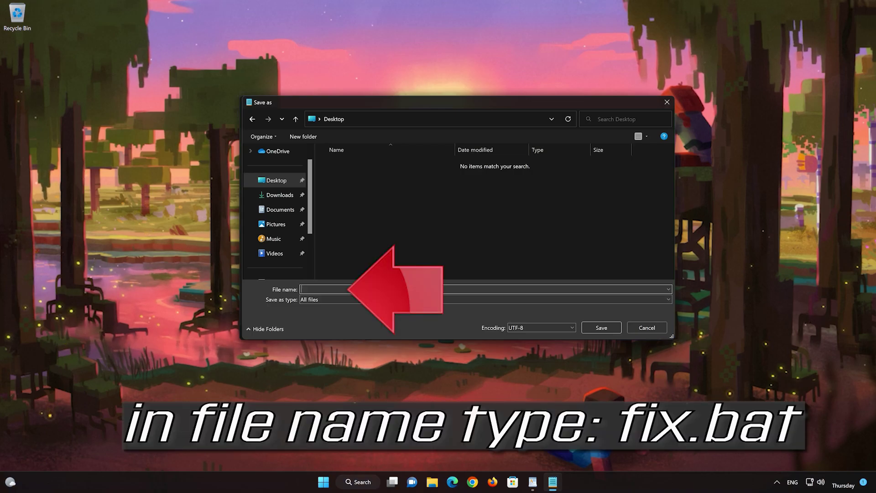
pyautogui.write('f')
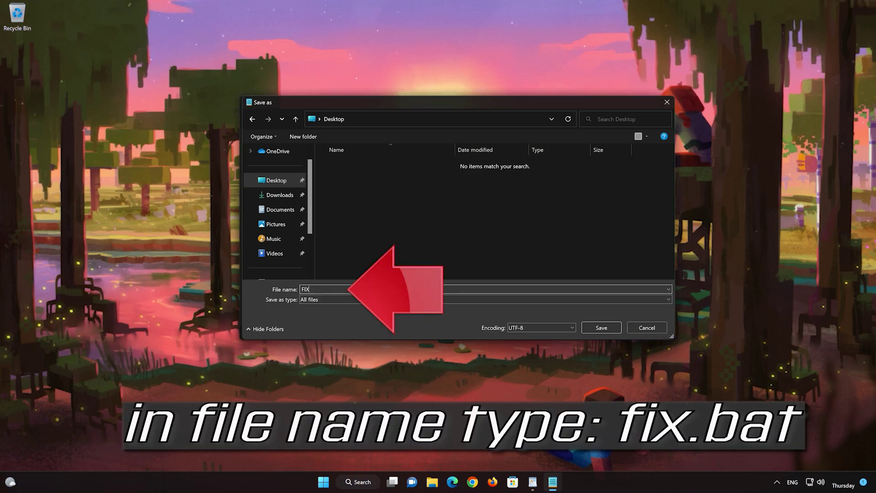
pyautogui.write('IXBAT')
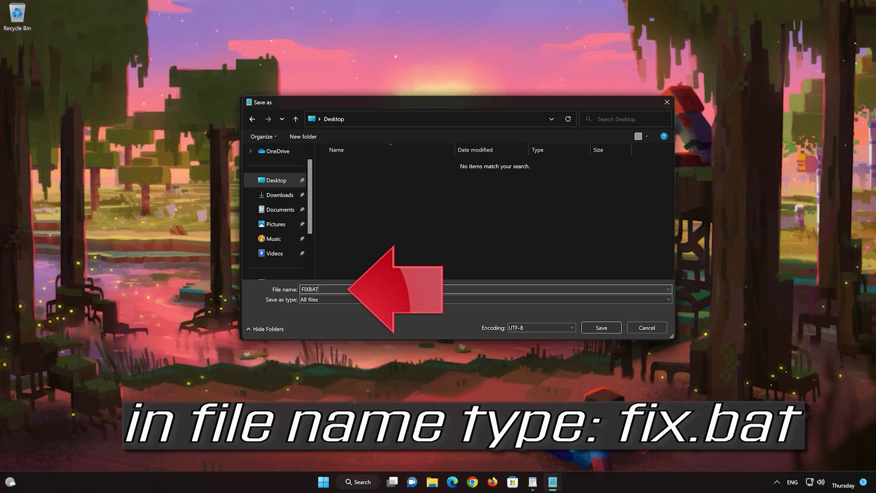
pyautogui.press('Left')
pyautogui.press('Left')
pyautogui.press('Left')
pyautogui.write('.')
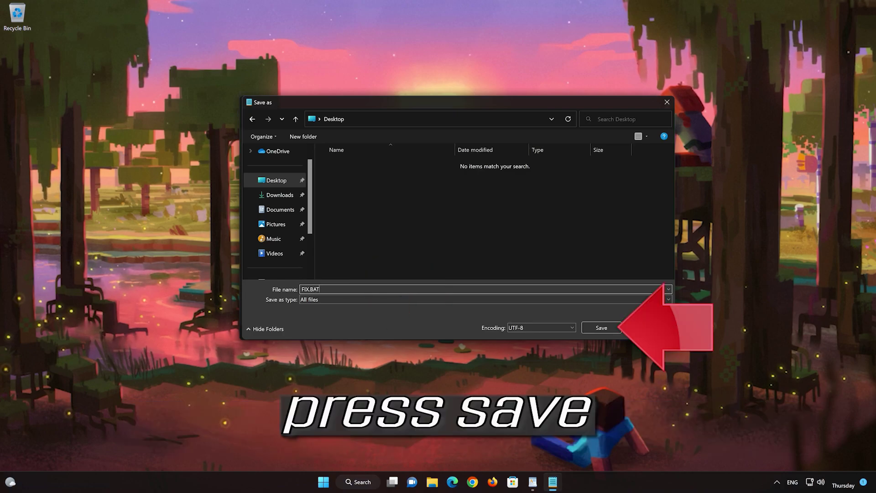
pyautogui.click(601, 328)
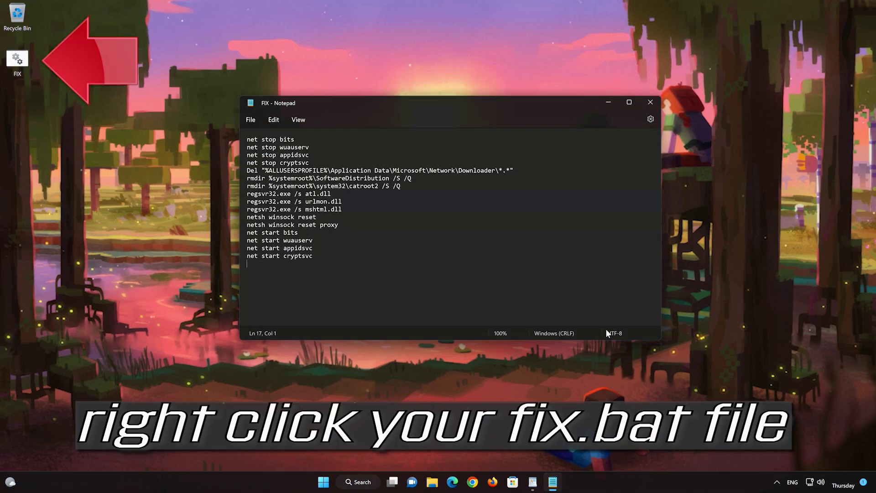
pyautogui.click(648, 104)
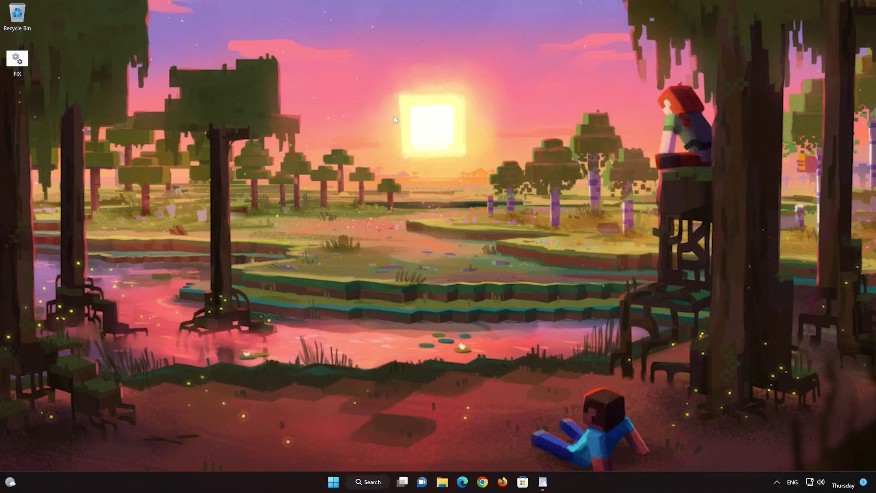
# Run the FIX batch file on the desktop as administrator, answering Y to stopping the dependent services and deleting the Downloader files.
pyautogui.rightClick(19, 66)
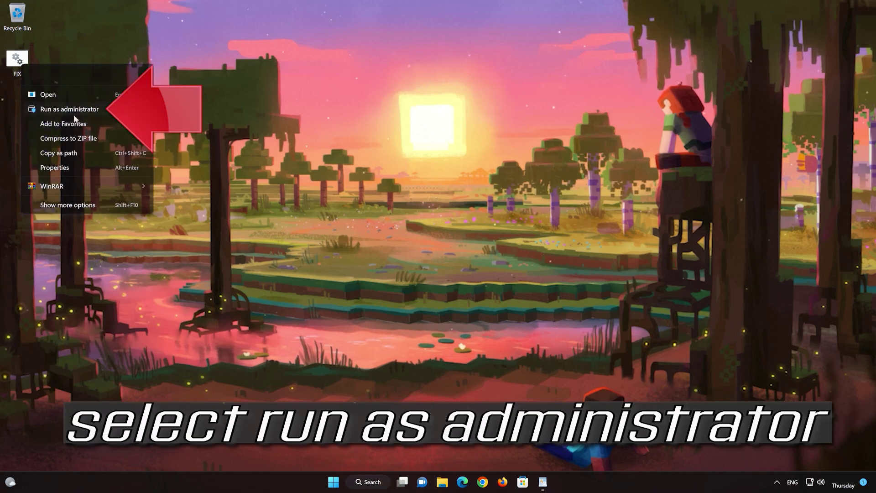
pyautogui.click(101, 108)
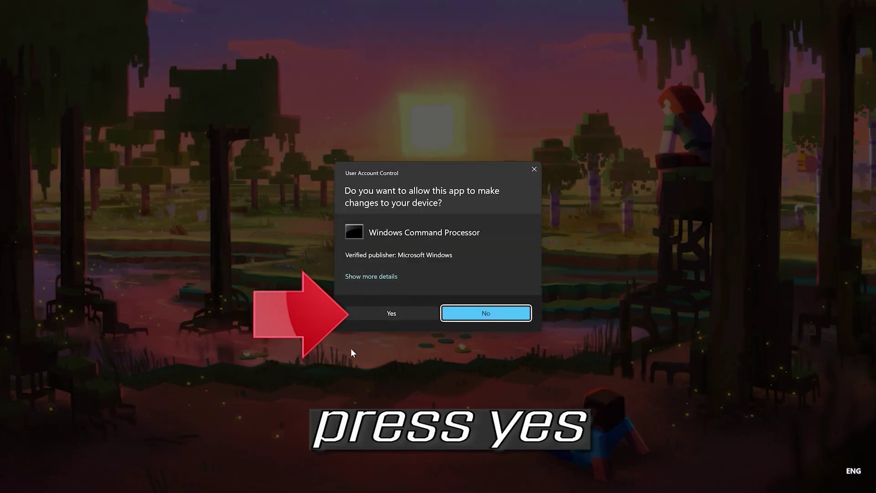
pyautogui.click(395, 313)
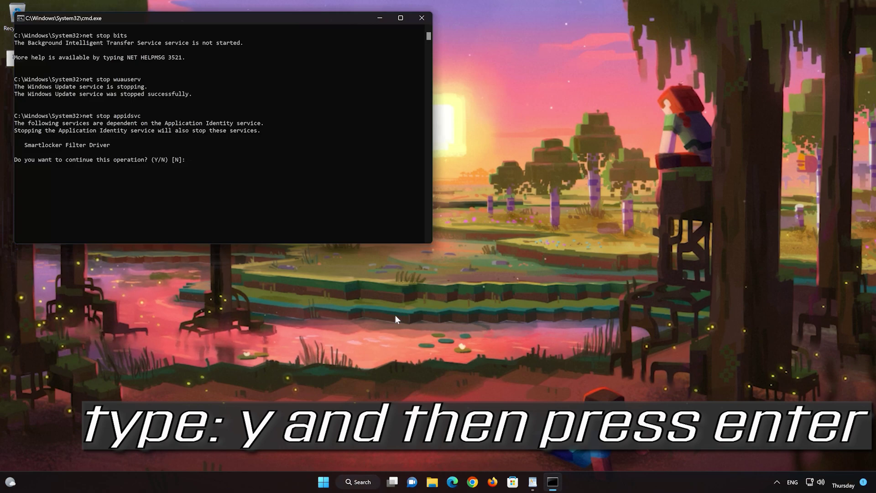
pyautogui.write('Y')
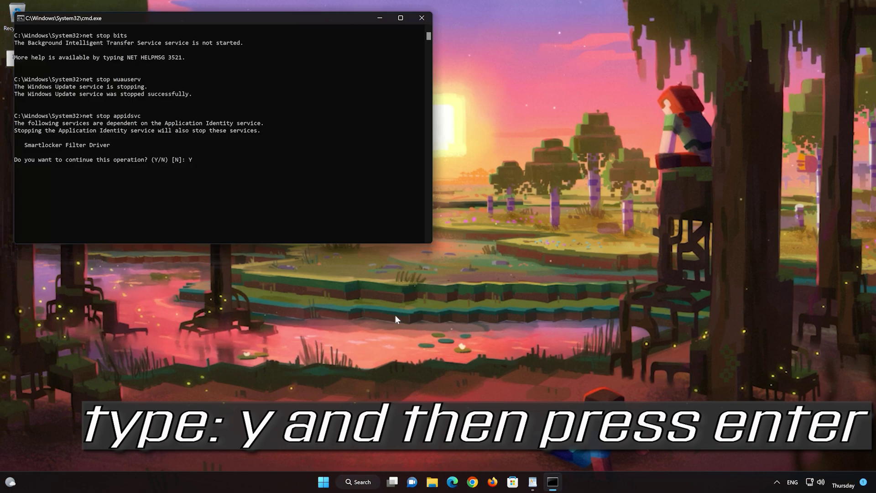
pyautogui.press('Return')
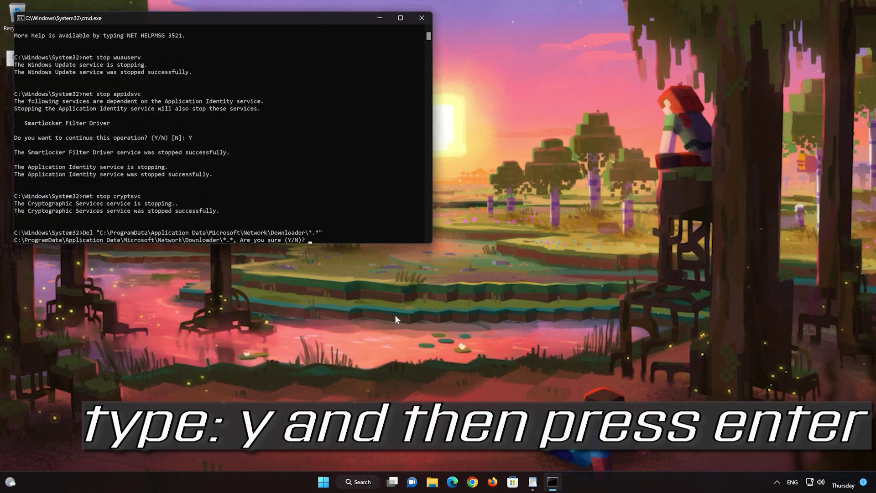
pyautogui.write('Y')
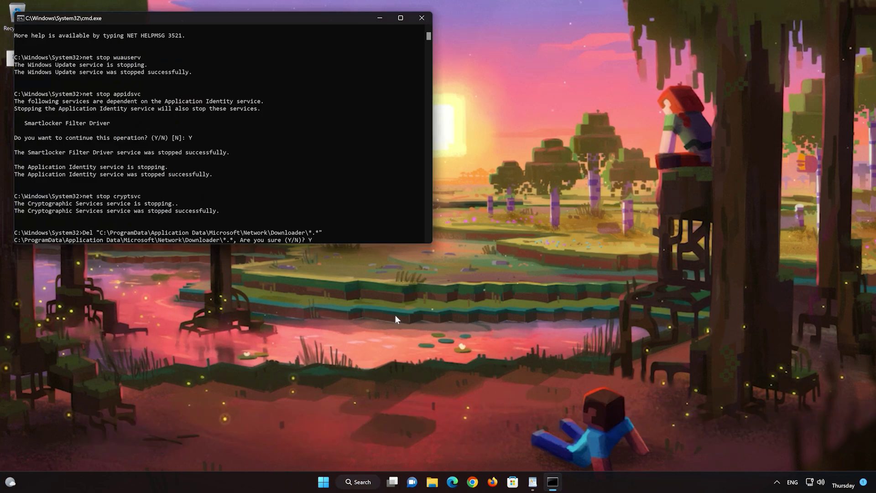
pyautogui.press('Return')
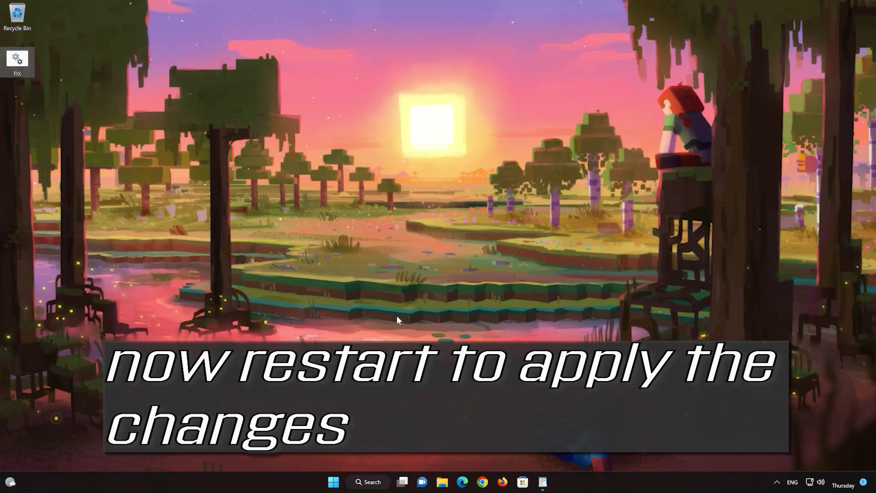
# Bring up the WordPad document with the command list and close it without saving.
pyautogui.click(542, 482)
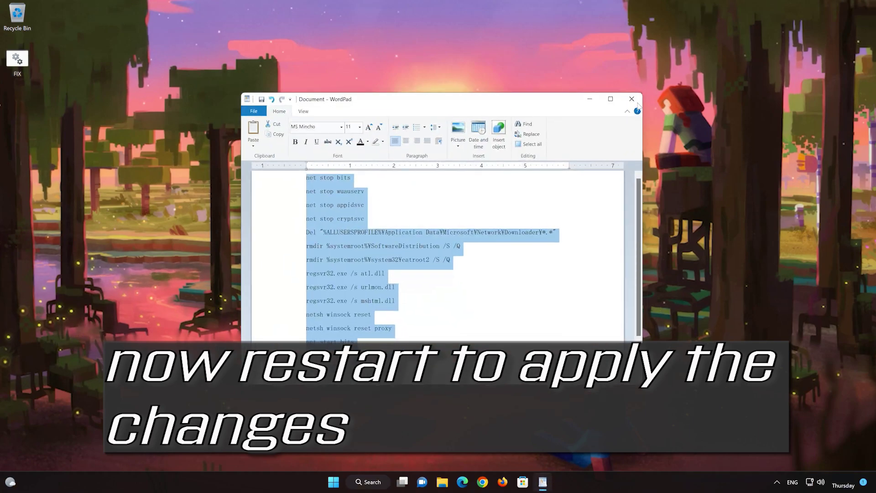
pyautogui.hotkey('alt', 'F4')
pyautogui.click(459, 246)
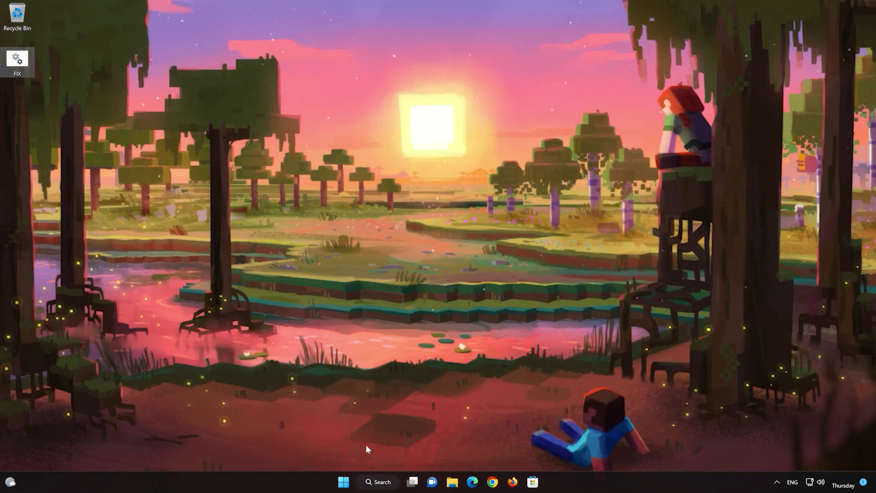
# Restart the computer to apply the changes.
pyautogui.click(343, 483)
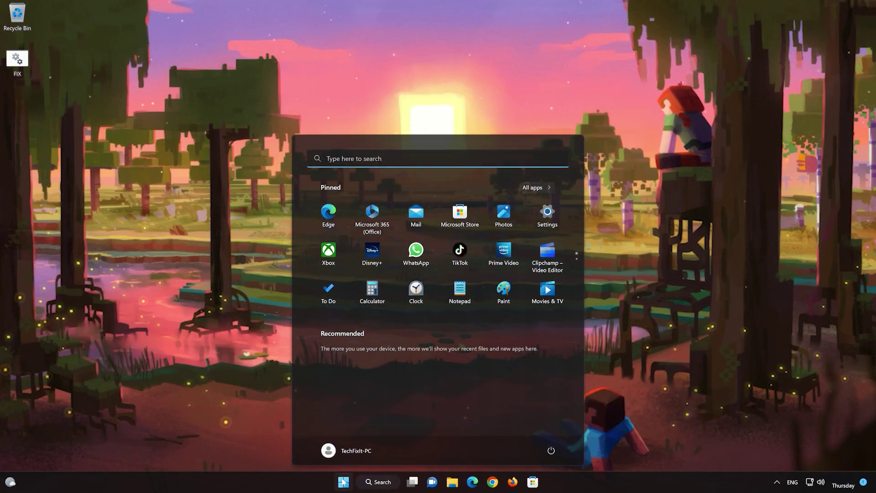
pyautogui.click(550, 451)
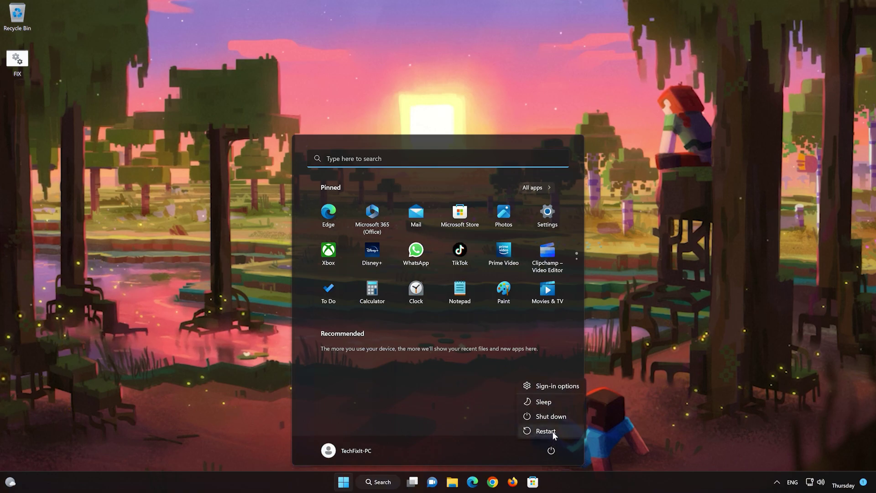
pyautogui.click(552, 434)
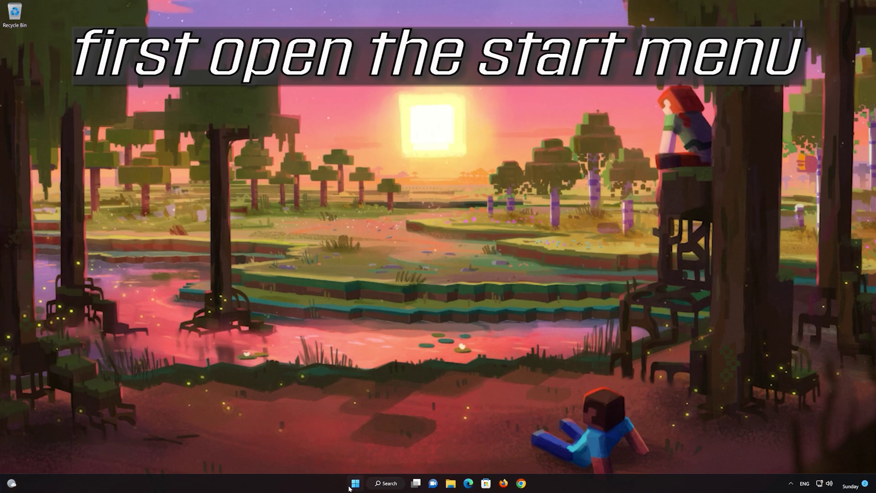
# Run the Windows Update troubleshooter from the other troubleshooters in the System settings.
pyautogui.click(350, 486)
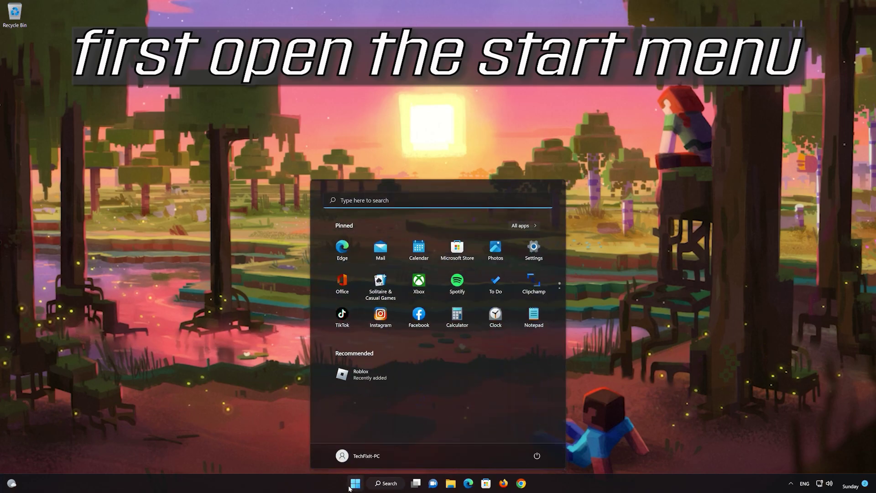
pyautogui.click(537, 258)
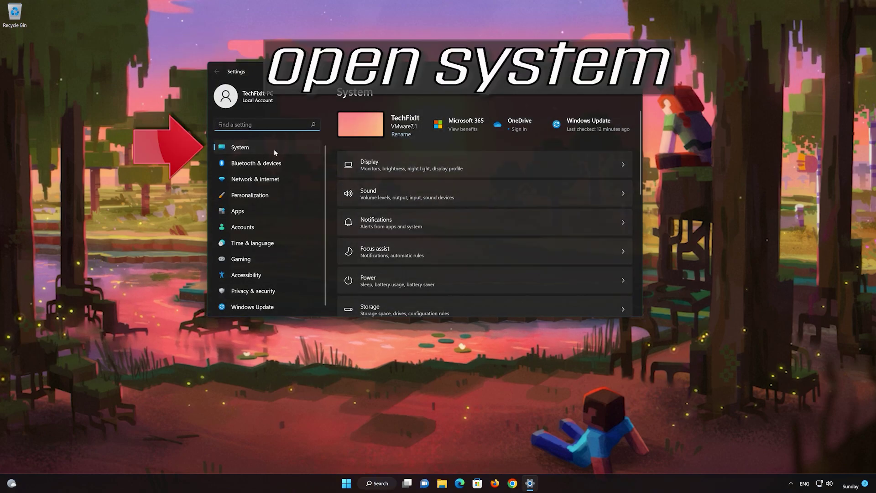
pyautogui.scroll(-5, 400, 190)
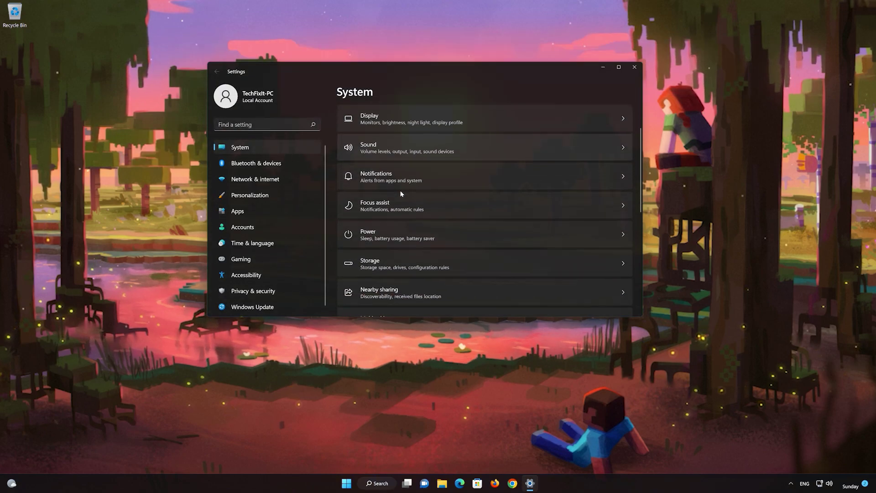
pyautogui.scroll(-1, 400, 192)
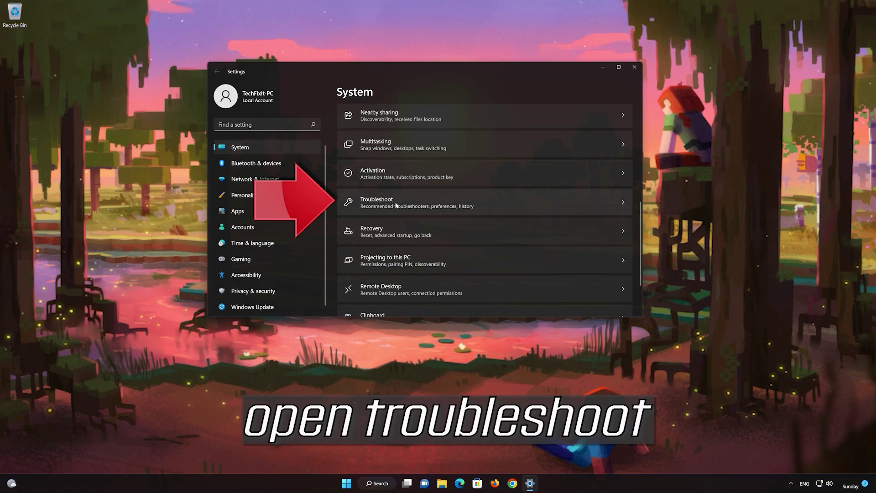
pyautogui.click(454, 200)
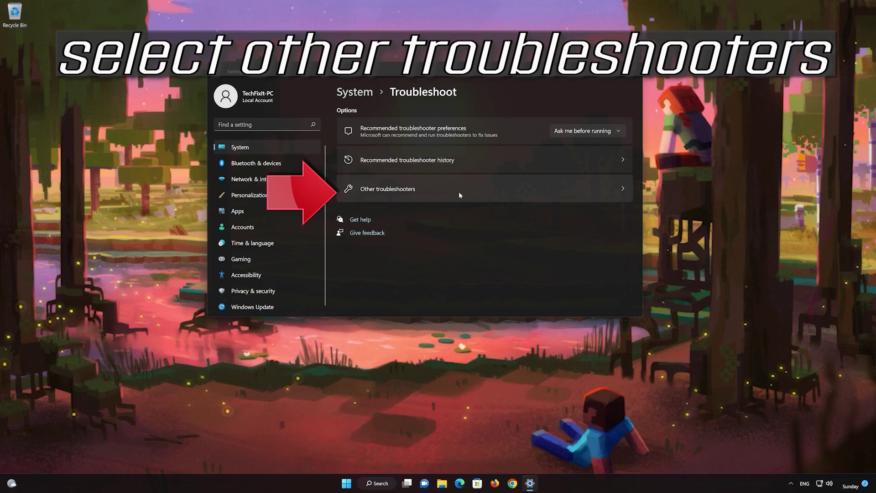
pyautogui.click(459, 195)
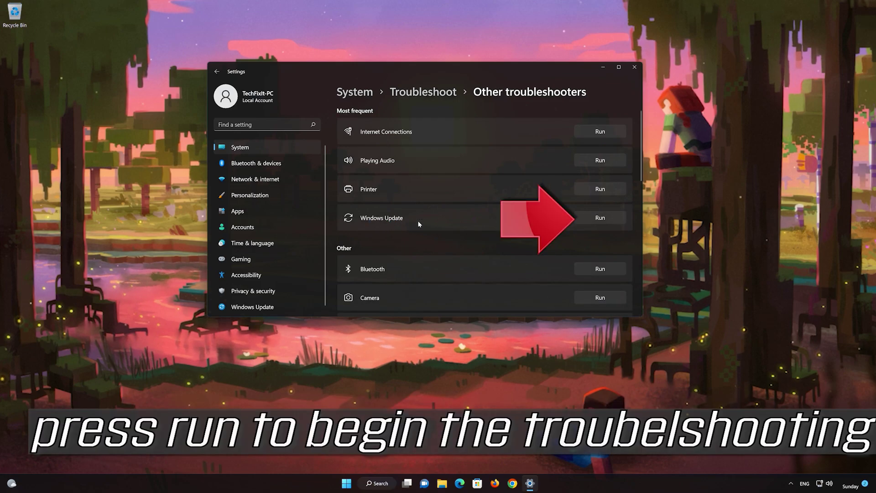
pyautogui.click(607, 219)
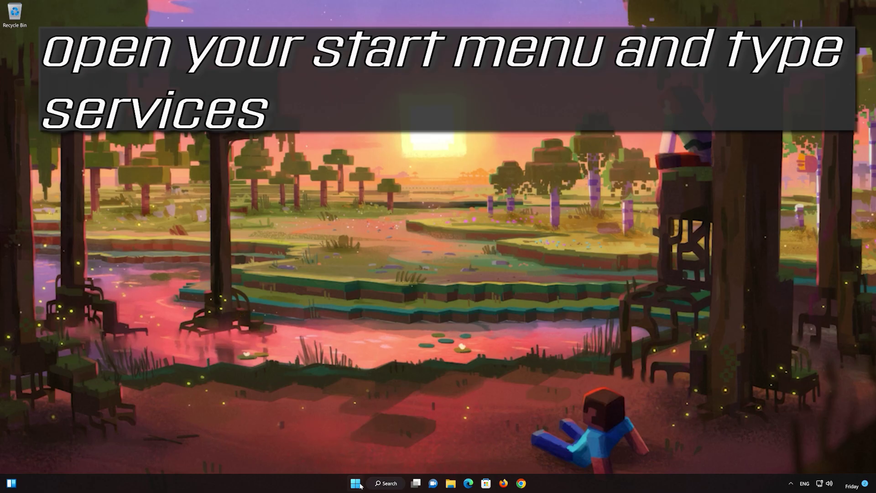
# Search for services and open the Services app.
pyautogui.click(358, 485)
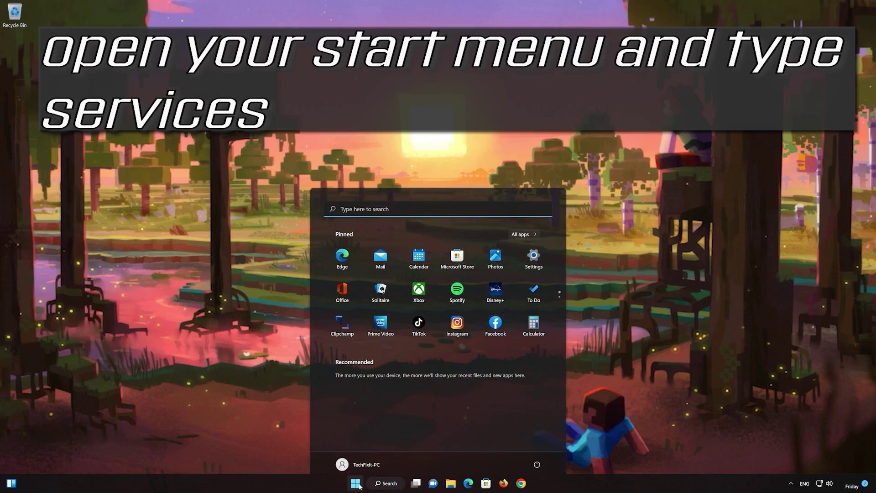
pyautogui.write('services')
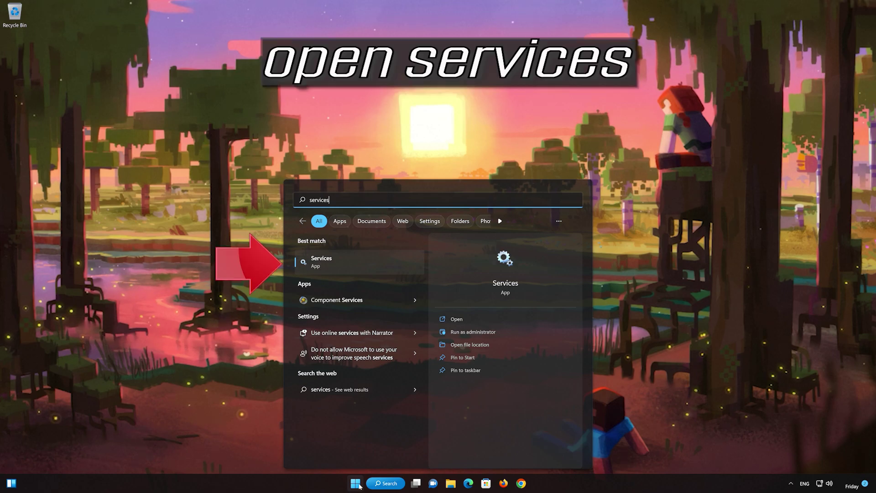
pyautogui.click(374, 270)
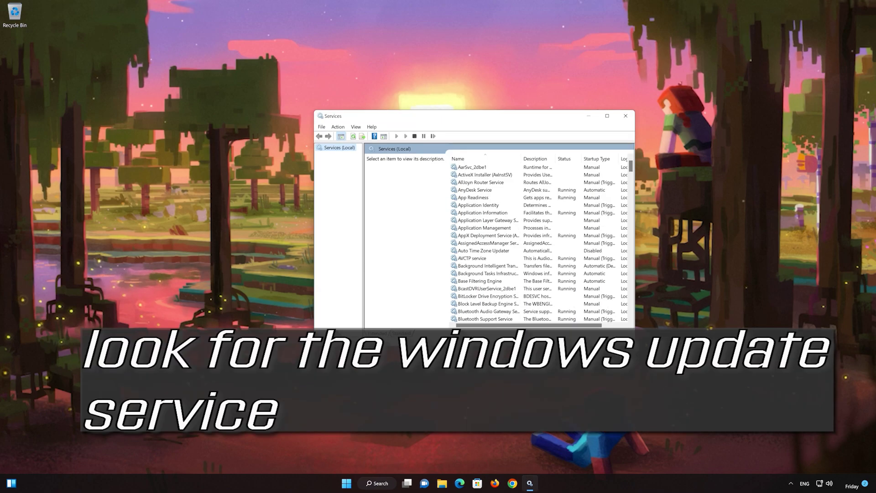
# Set the startup type of the Windows Update service to Automatic in its properties and apply the change.
pyautogui.click(474, 259)
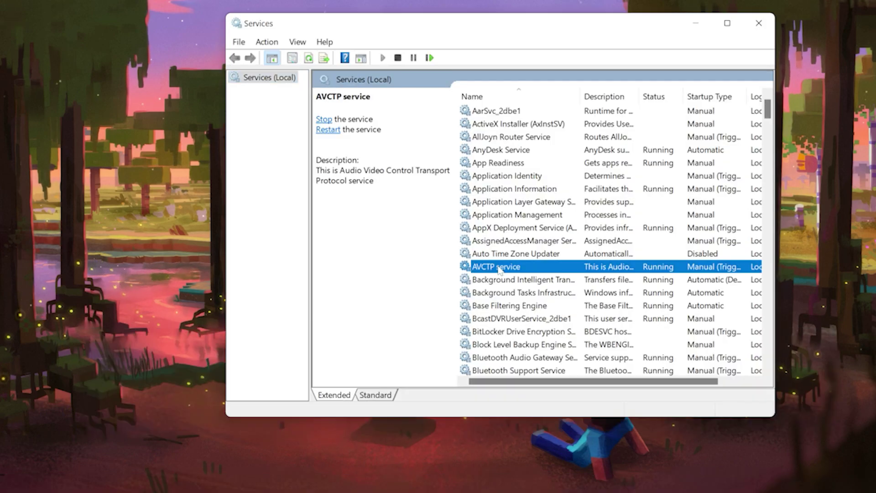
pyautogui.scroll(-16, 500, 269)
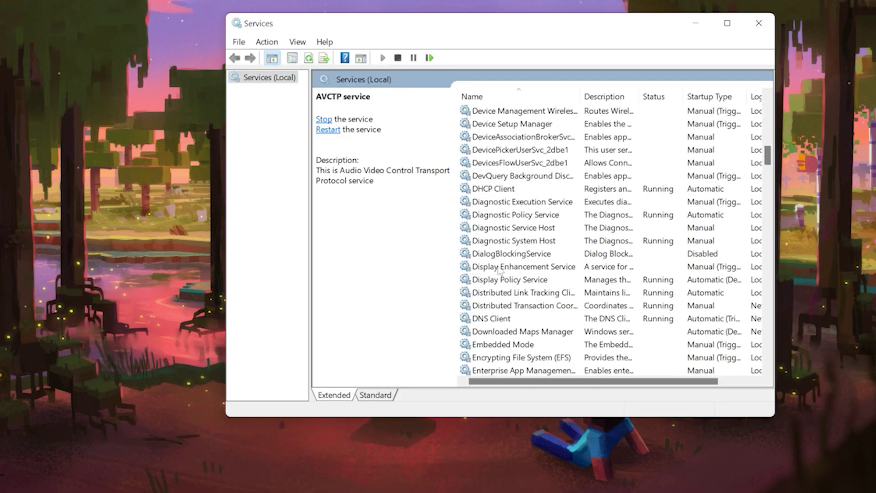
pyautogui.scroll(-20, 499, 270)
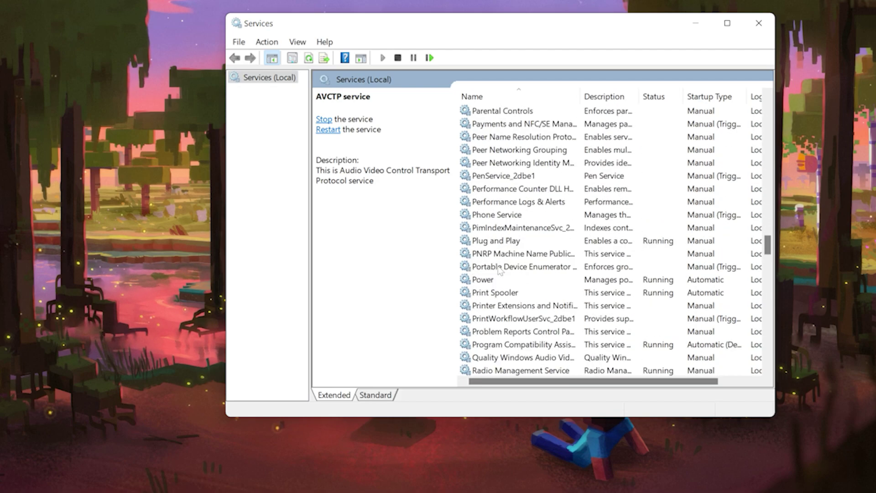
pyautogui.scroll(-19, 500, 270)
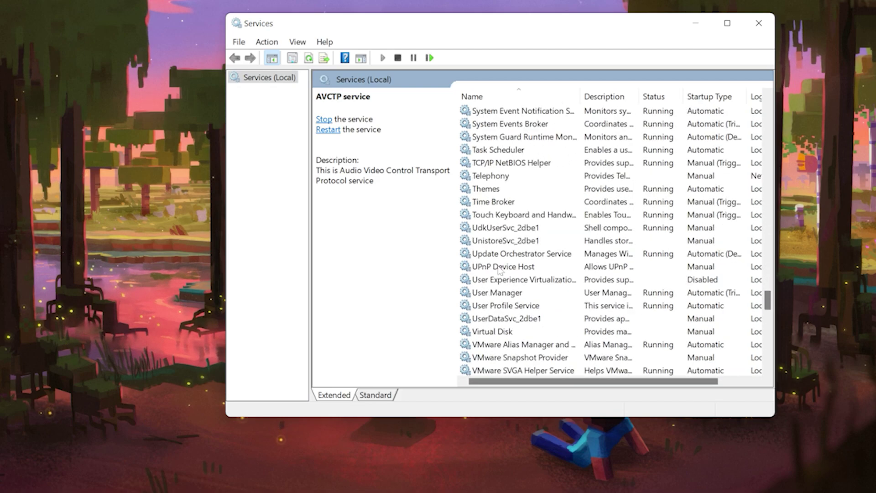
pyautogui.scroll(-11, 500, 270)
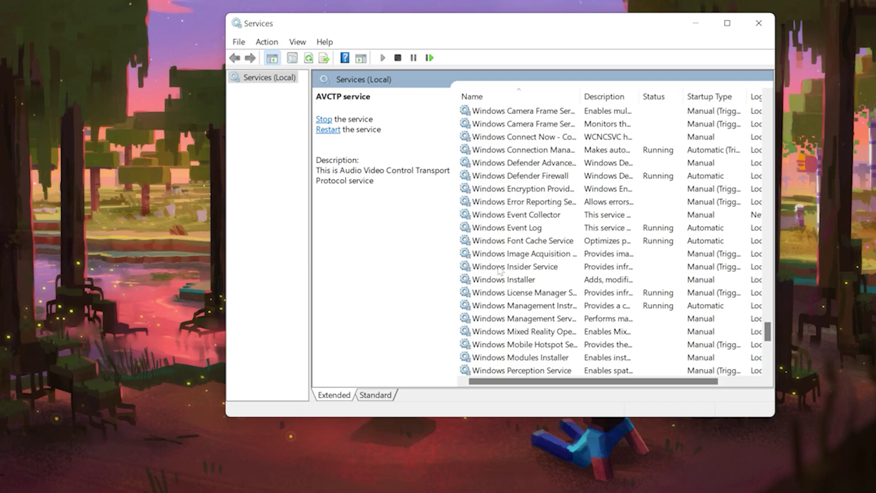
pyautogui.scroll(-4, 501, 270)
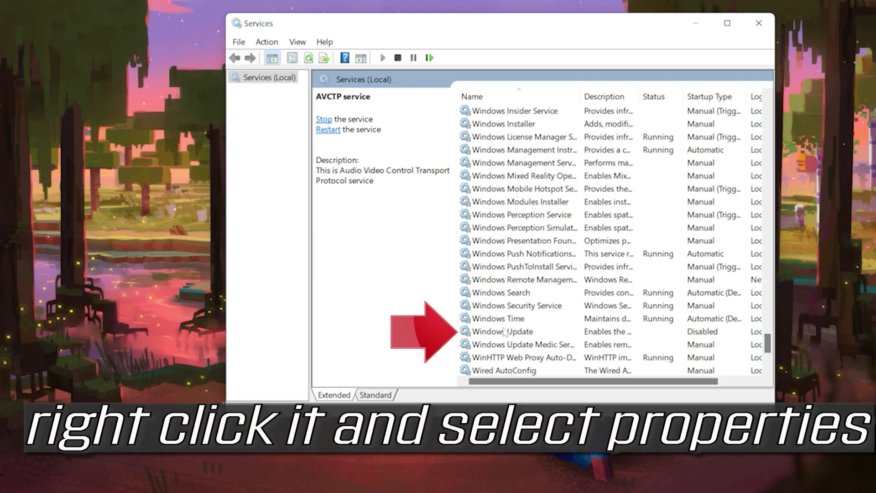
pyautogui.click(504, 331)
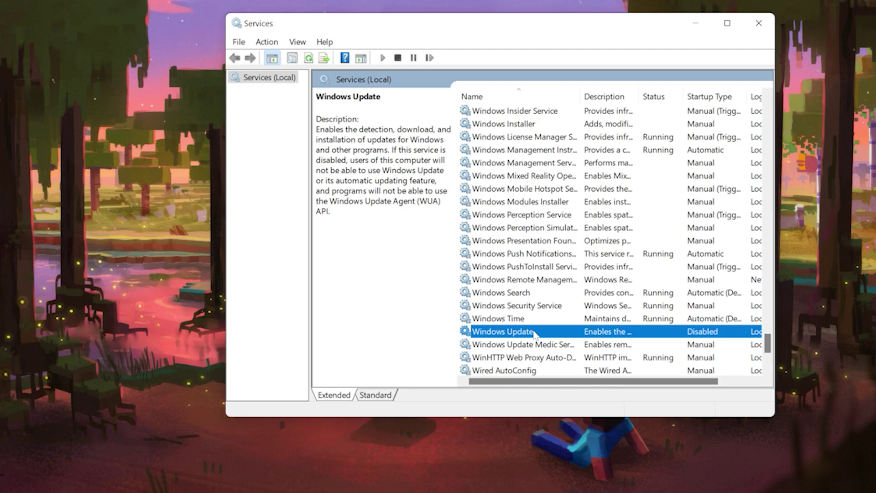
pyautogui.rightClick(535, 334)
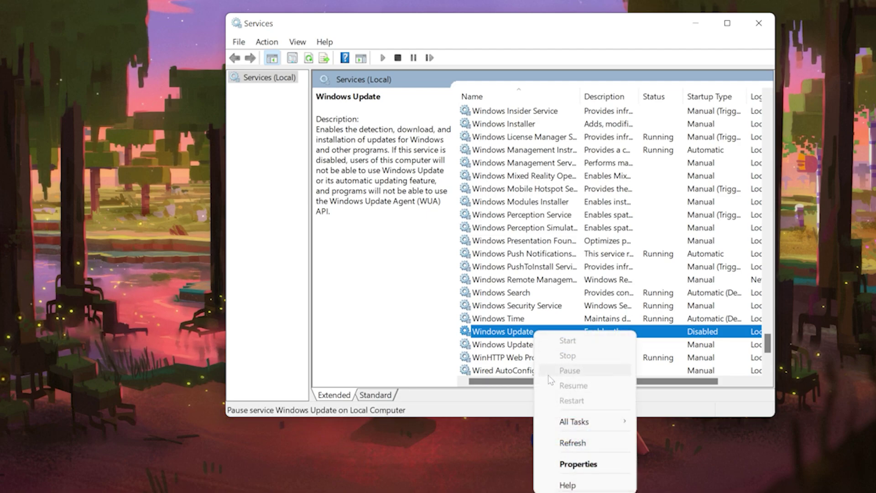
pyautogui.click(599, 465)
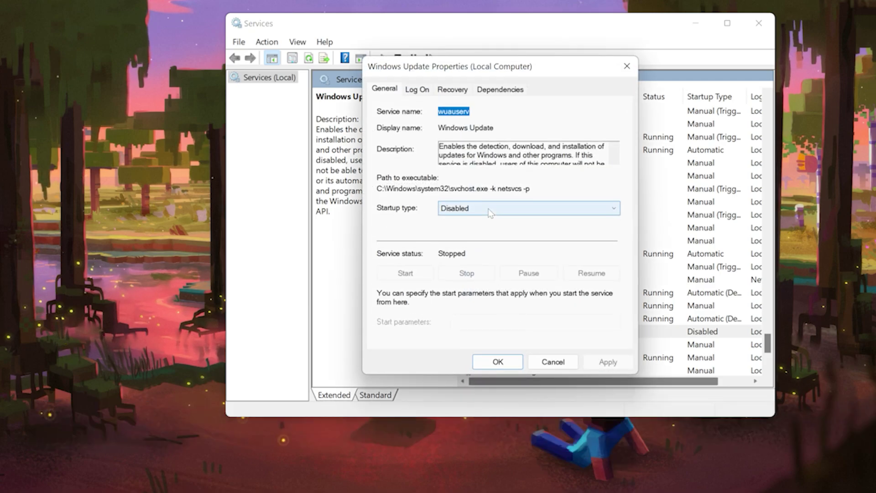
pyautogui.click(489, 208)
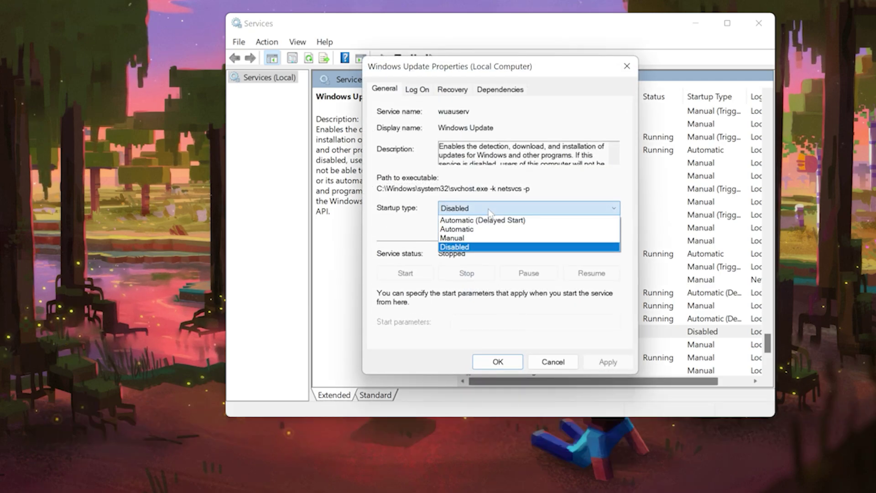
pyautogui.click(502, 230)
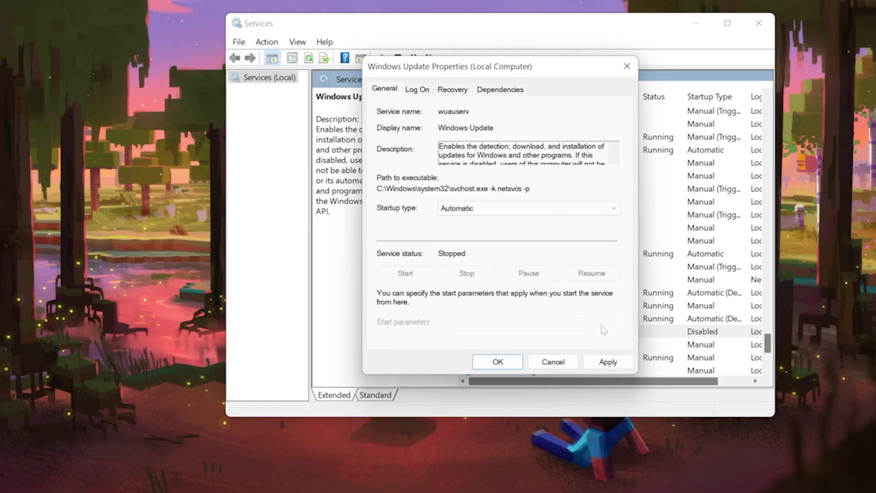
pyautogui.click(605, 361)
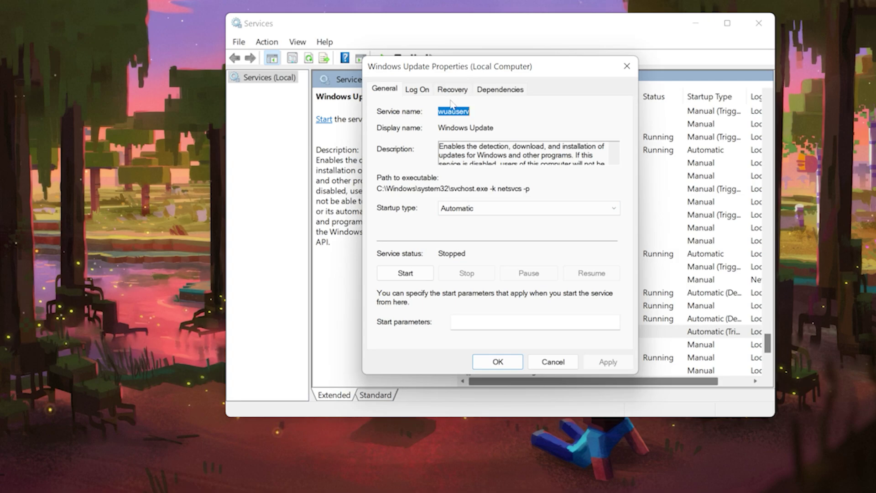
# Set the Windows Update service's second failure response to Restart the Service, apply it, close the properties and start the service.
pyautogui.click(462, 92)
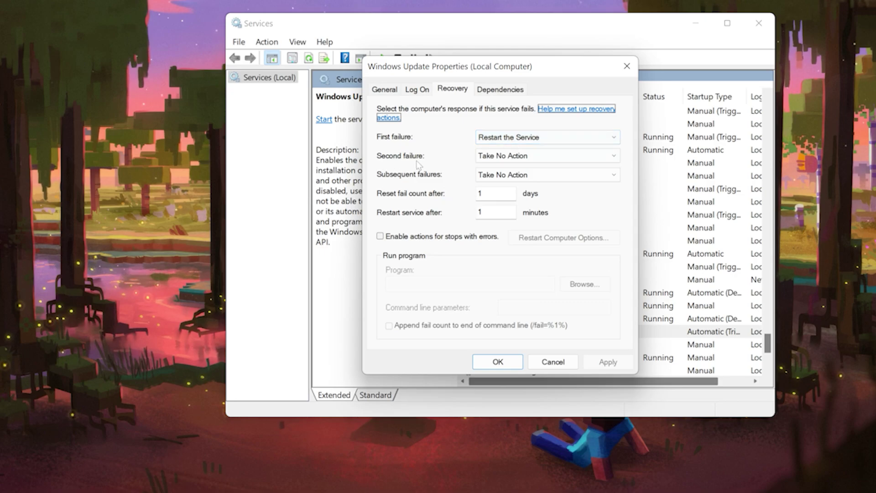
pyautogui.click(492, 158)
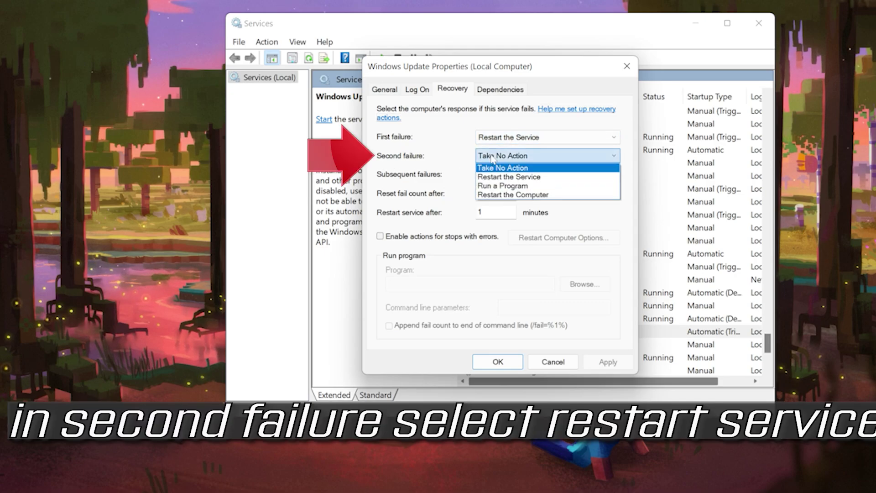
pyautogui.click(499, 177)
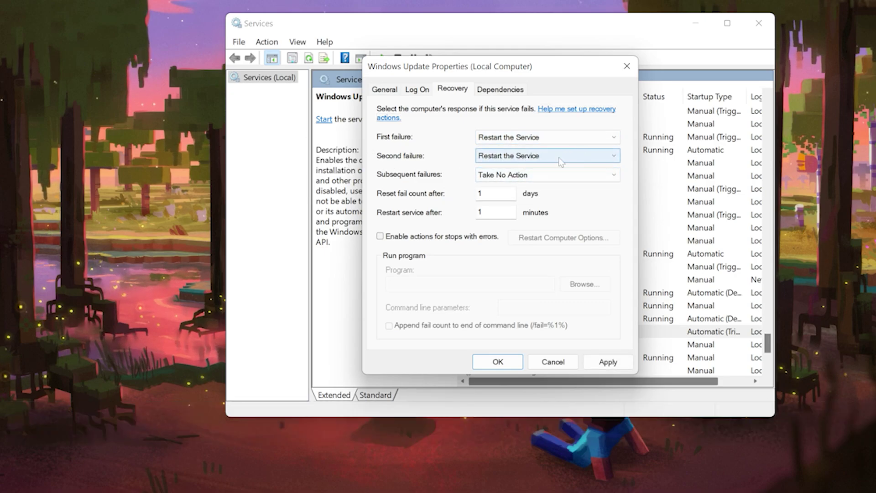
pyautogui.click(602, 362)
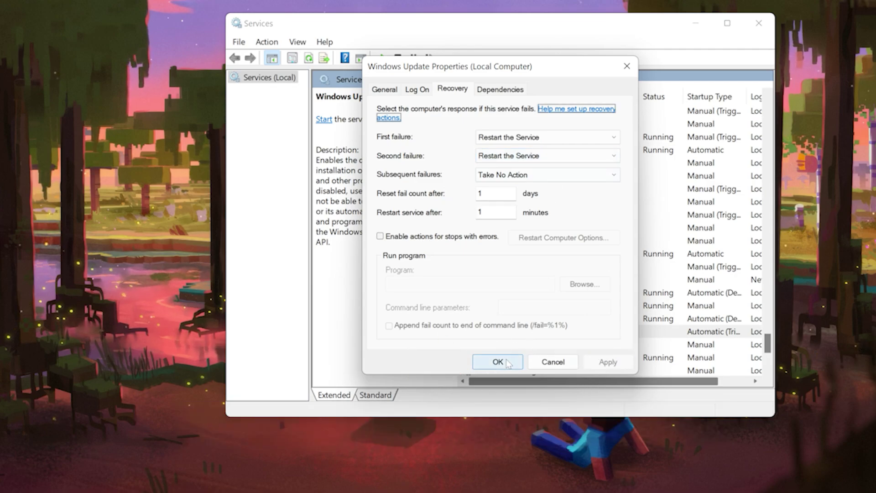
pyautogui.click(502, 362)
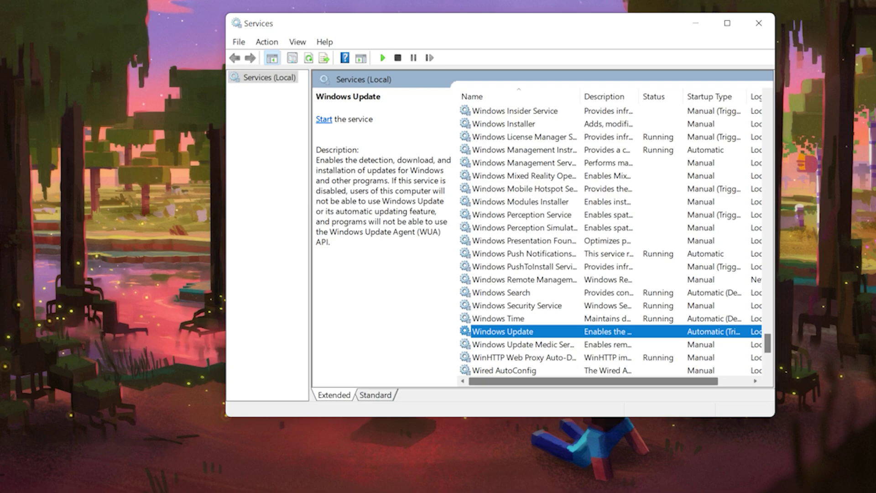
pyautogui.click(324, 120)
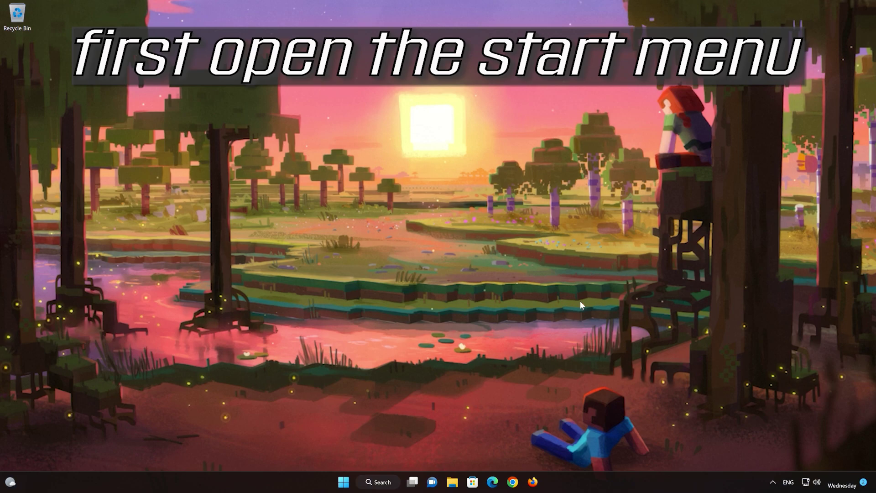
# Open the Recovery page in Settings through the advanced options of Windows Update.
pyautogui.click(344, 481)
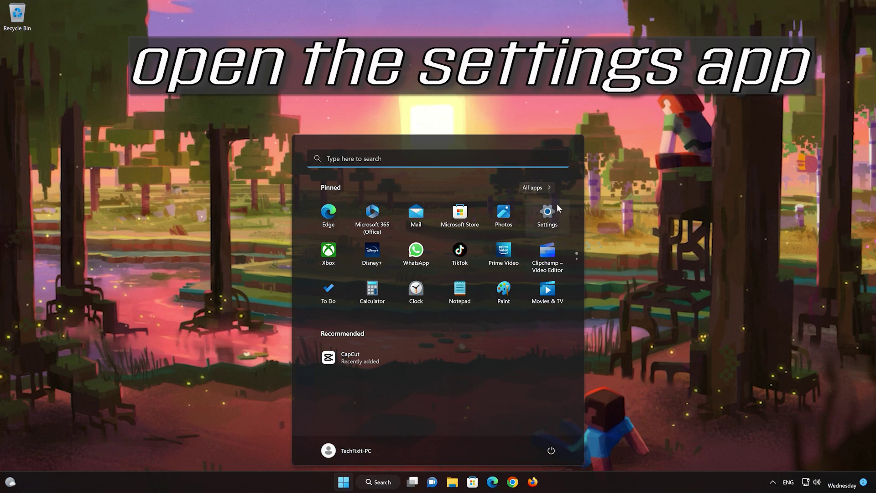
pyautogui.click(545, 217)
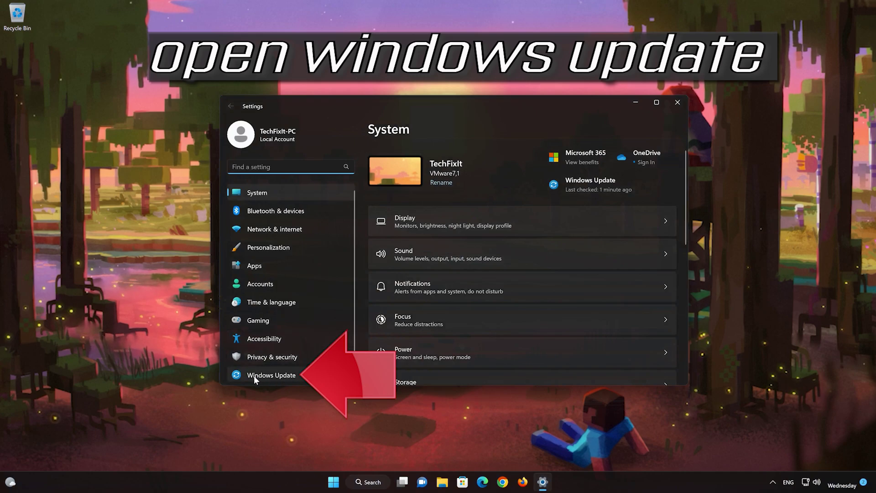
pyautogui.click(292, 375)
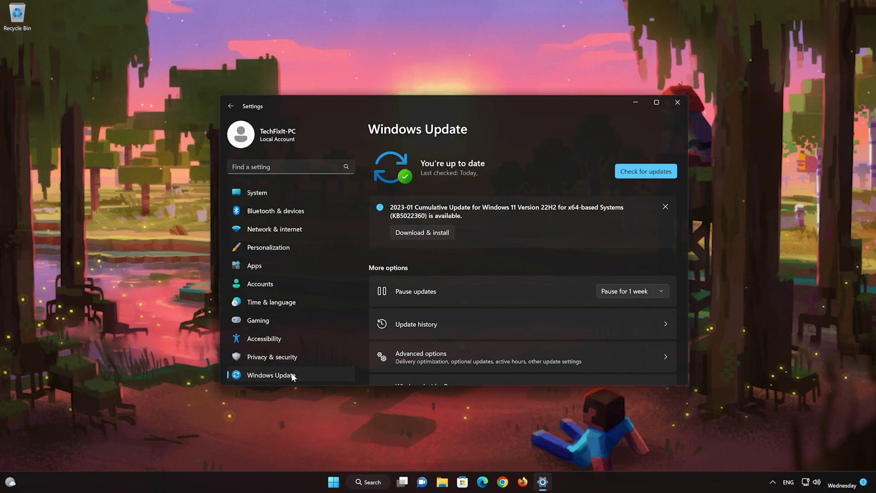
pyautogui.scroll(-3, 493, 343)
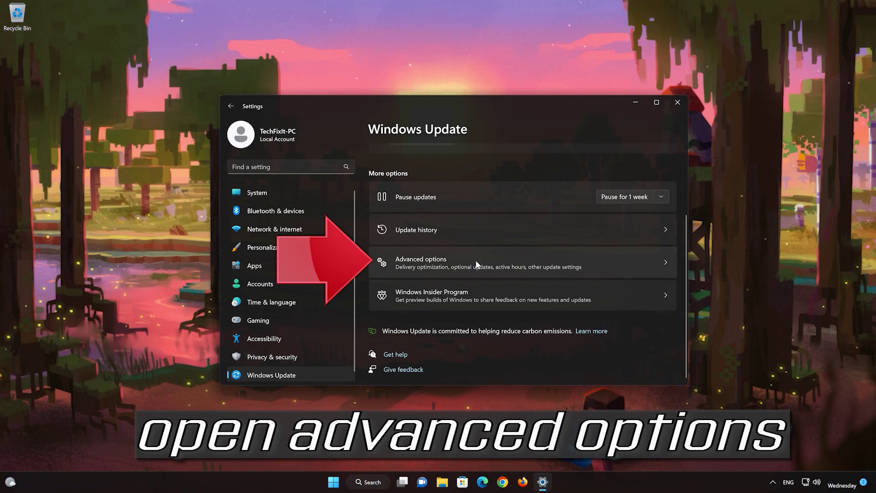
pyautogui.click(444, 263)
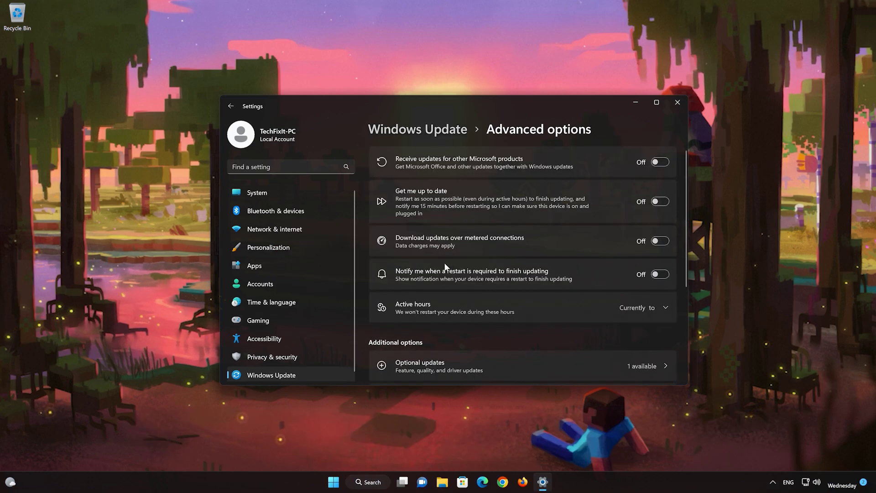
pyautogui.scroll(-5, 444, 261)
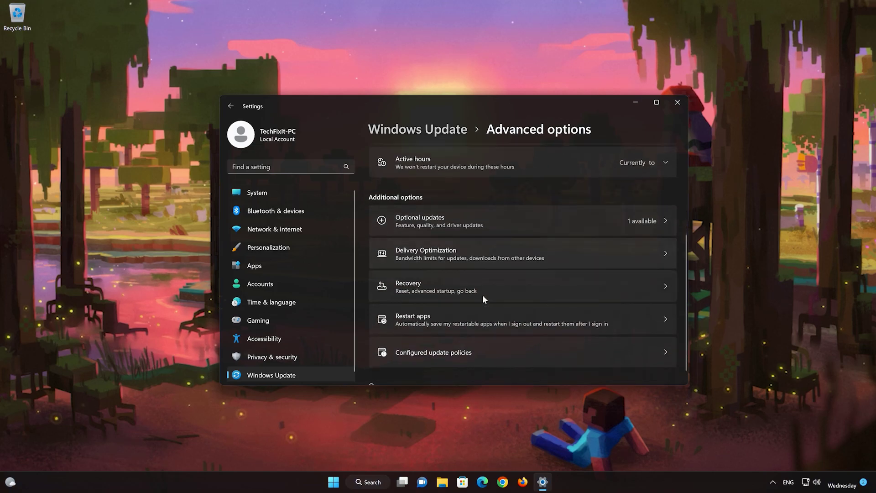
pyautogui.click(444, 283)
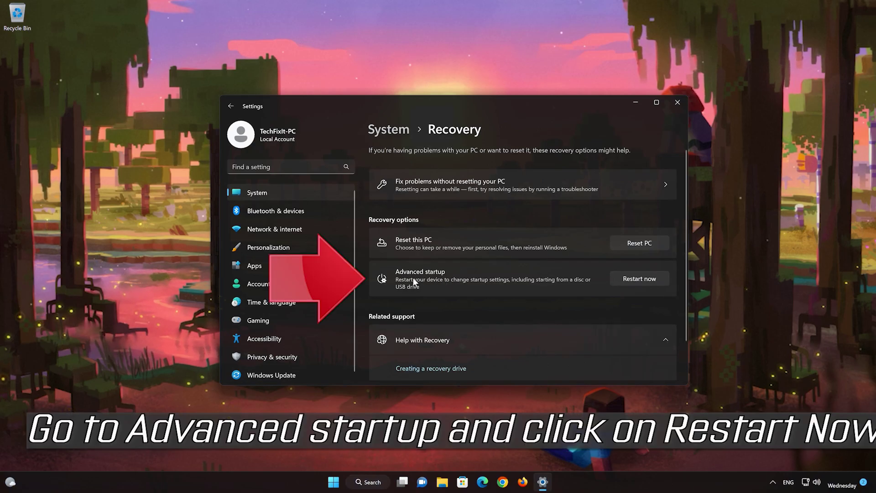
# Restart the PC into Advanced startup and use the Startup Settings under Troubleshoot's advanced options to boot into Safe Mode.
pyautogui.click(640, 279)
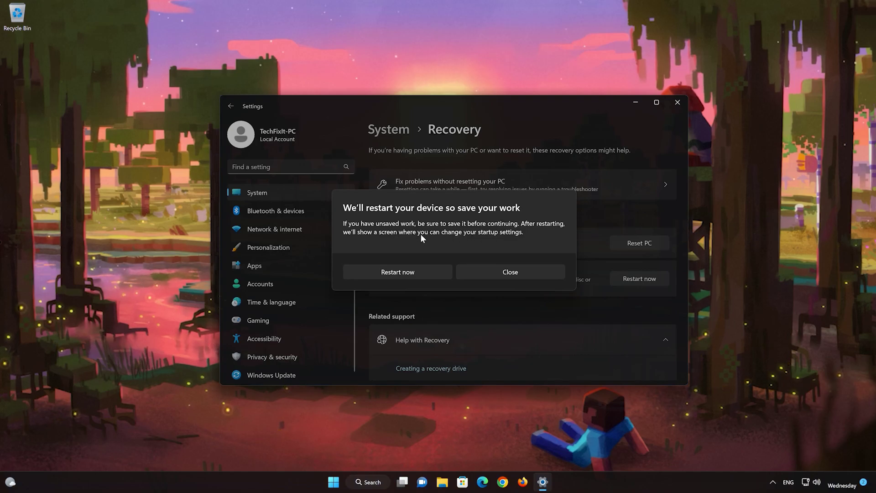
pyautogui.click(418, 270)
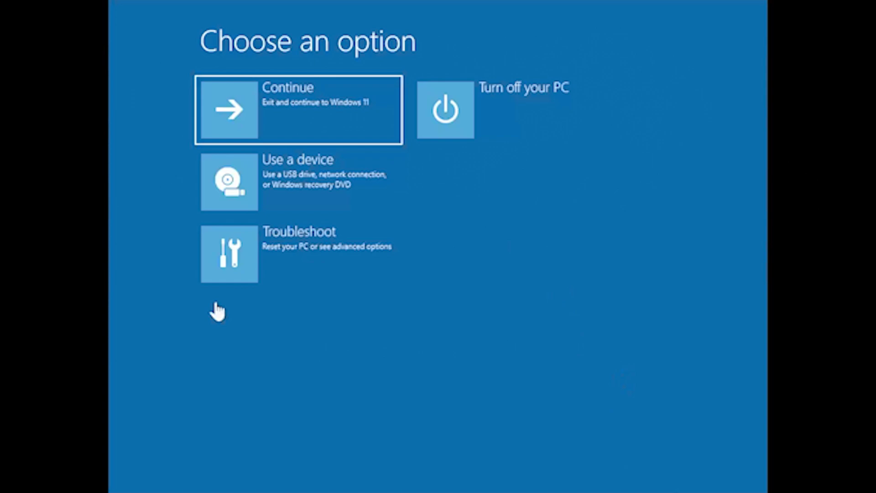
pyautogui.click(245, 271)
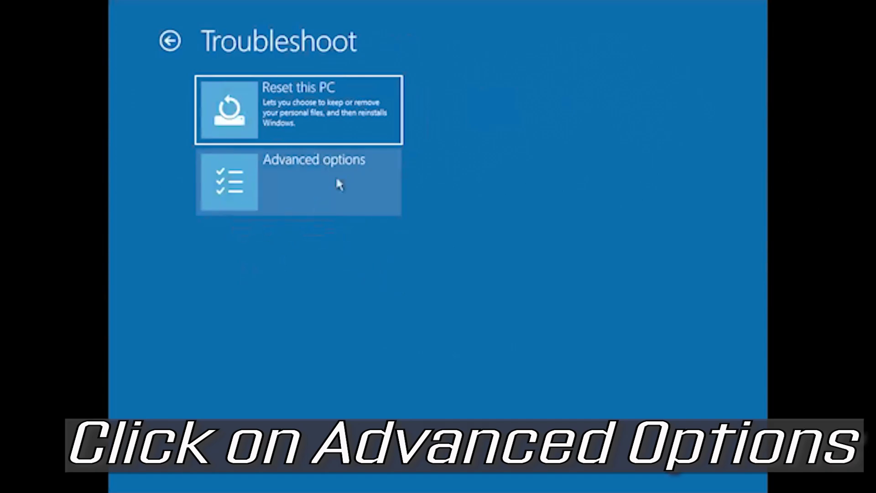
pyautogui.click(319, 206)
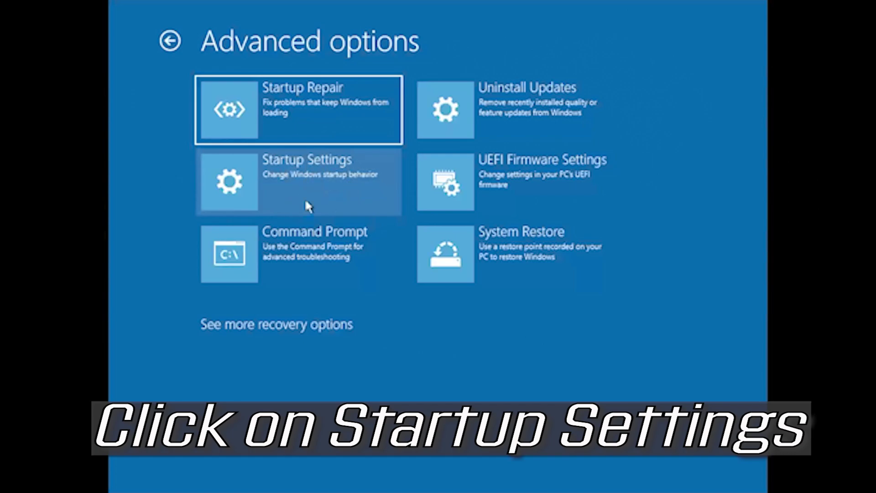
pyautogui.click(333, 182)
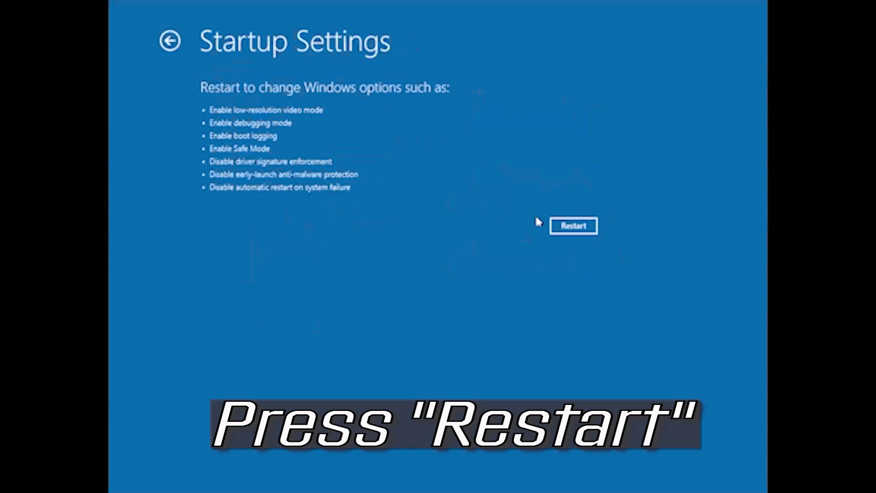
pyautogui.click(574, 226)
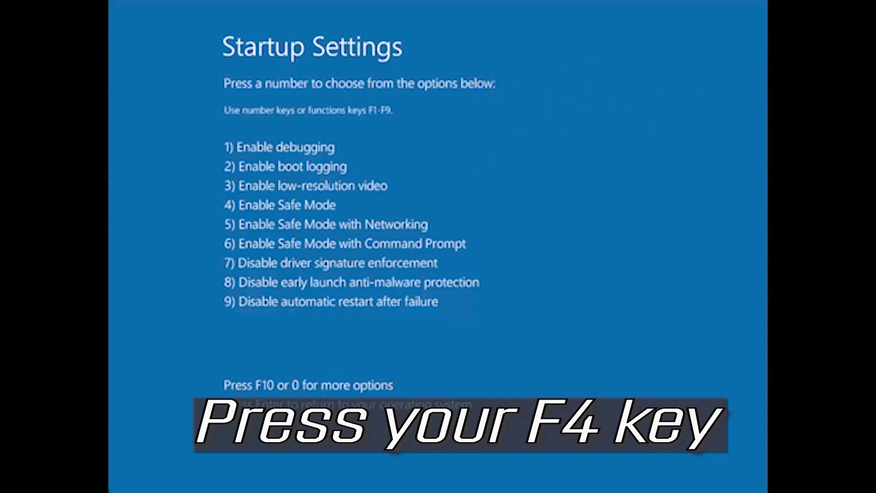
pyautogui.press('F4')
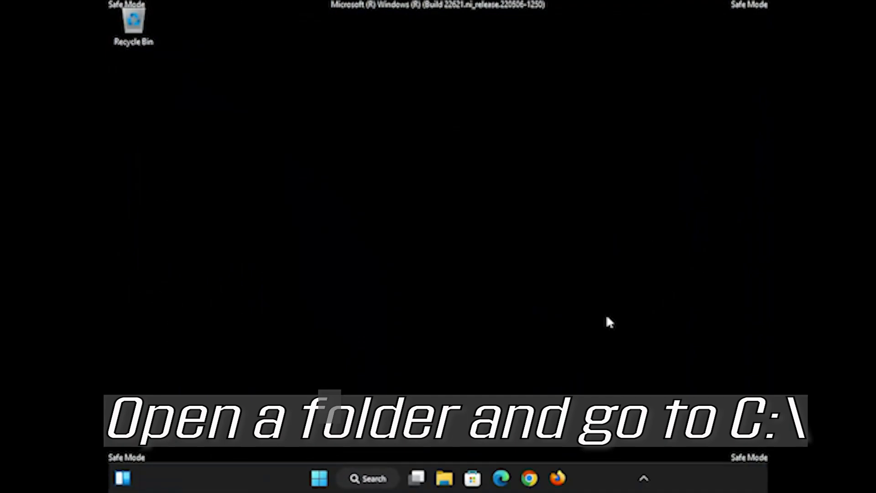
# Open File Explorer and go to the Windows folder on Local Disk (C:).
pyautogui.click(447, 478)
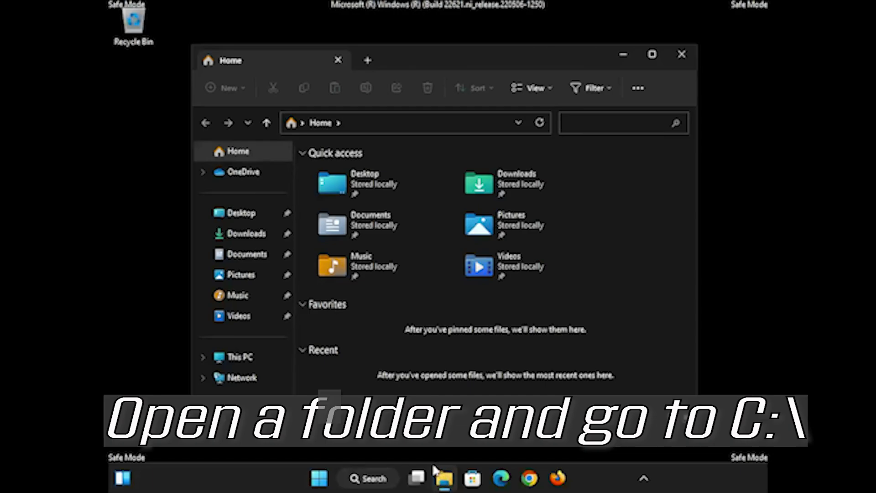
pyautogui.click(201, 357)
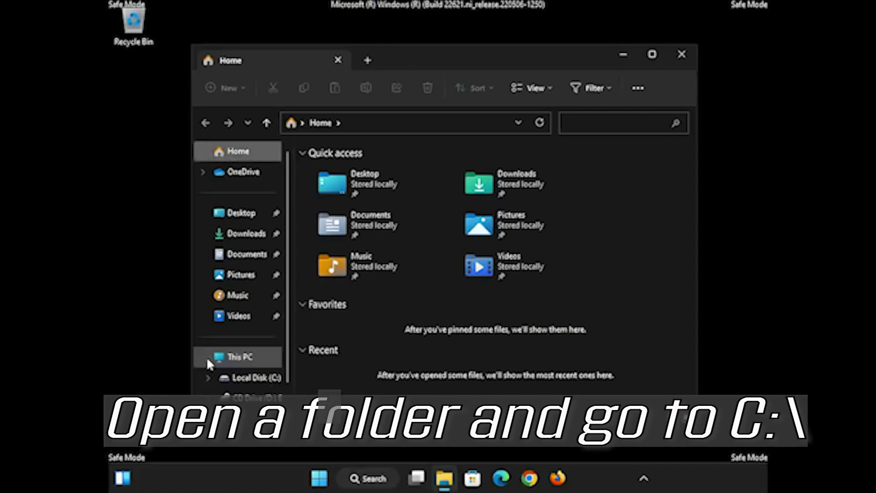
pyautogui.click(261, 382)
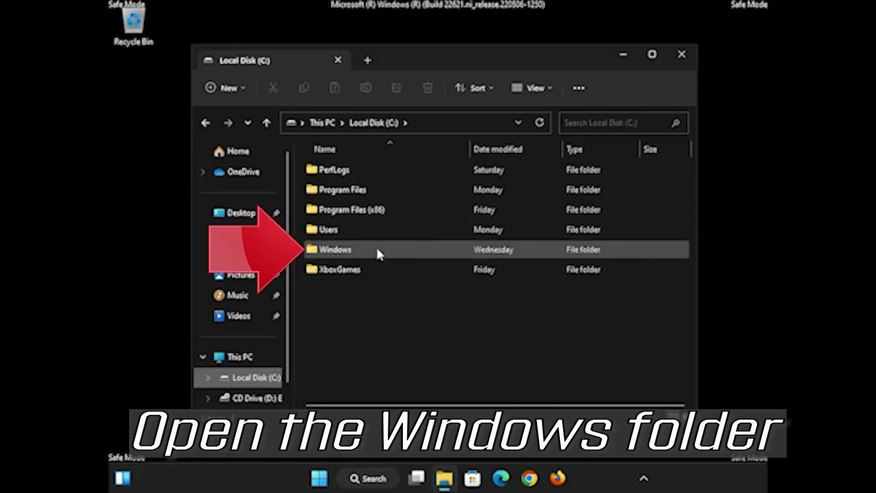
pyautogui.doubleClick(358, 252)
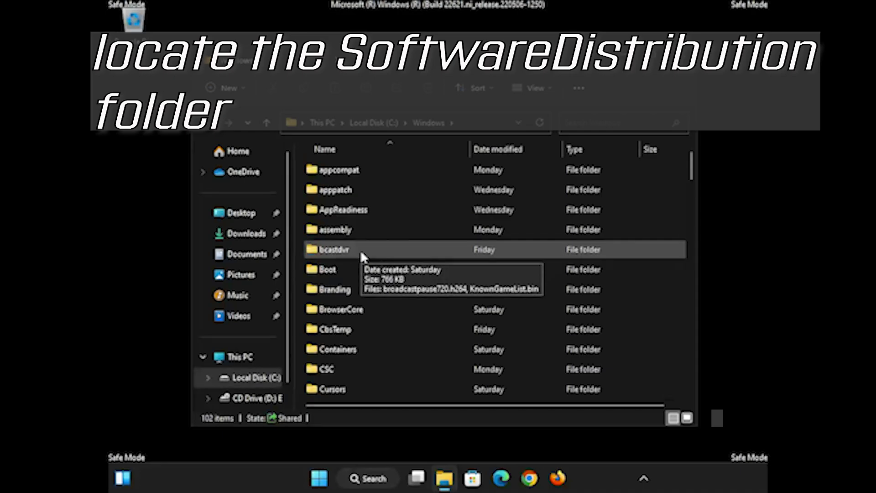
# Delete the SoftwareDistribution folder from C:\Windows and close the File Explorer window.
pyautogui.scroll(-8, 360, 250)
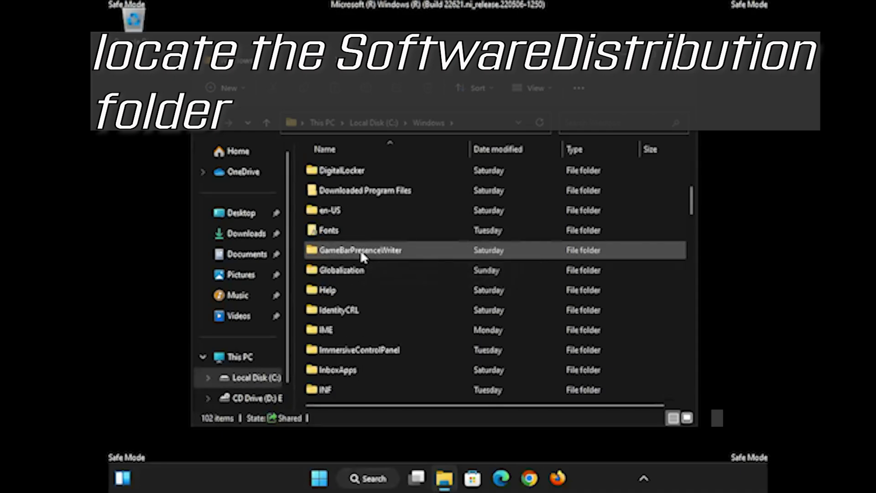
pyautogui.scroll(-8, 360, 249)
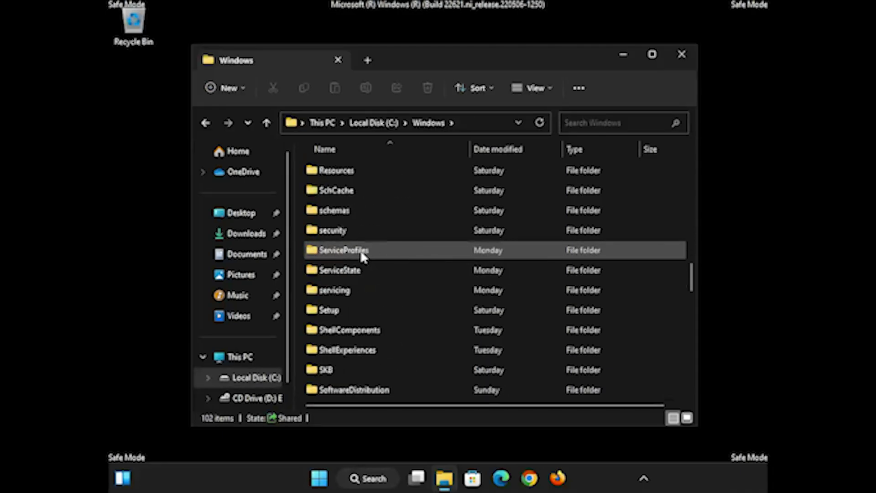
pyautogui.scroll(-1, 363, 255)
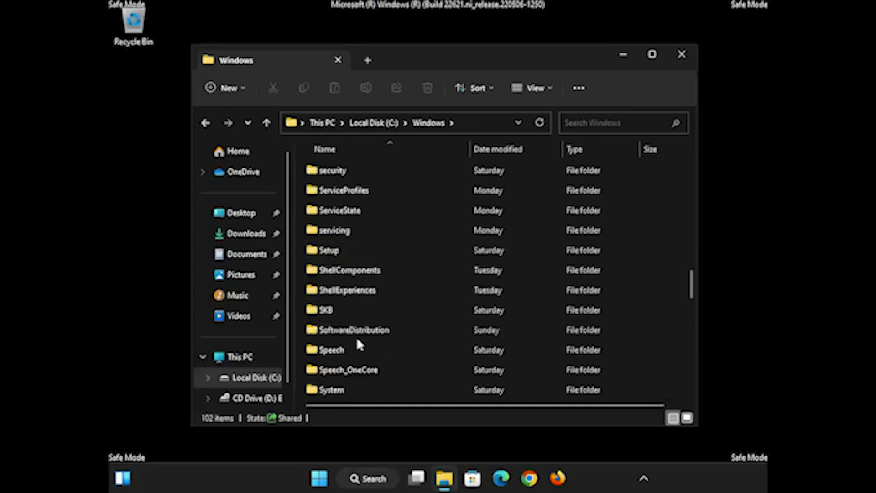
pyautogui.click(413, 331)
pyautogui.rightClick(412, 334)
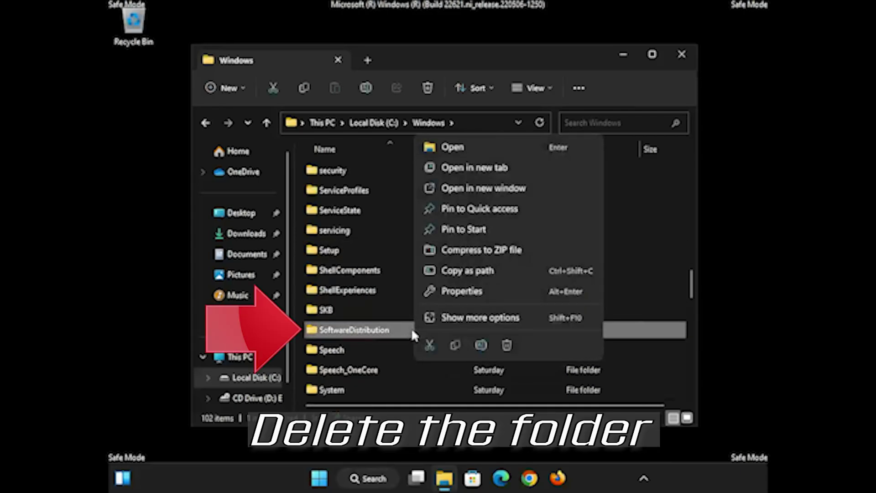
pyautogui.click(506, 344)
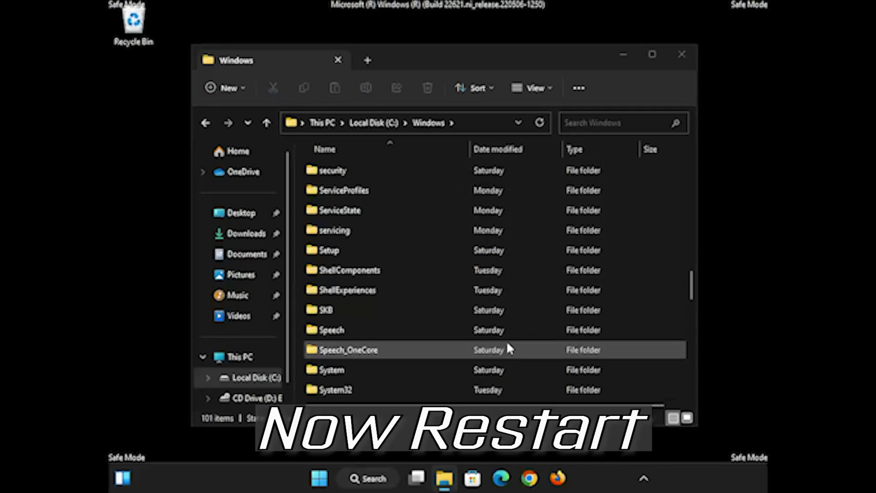
pyautogui.click(680, 55)
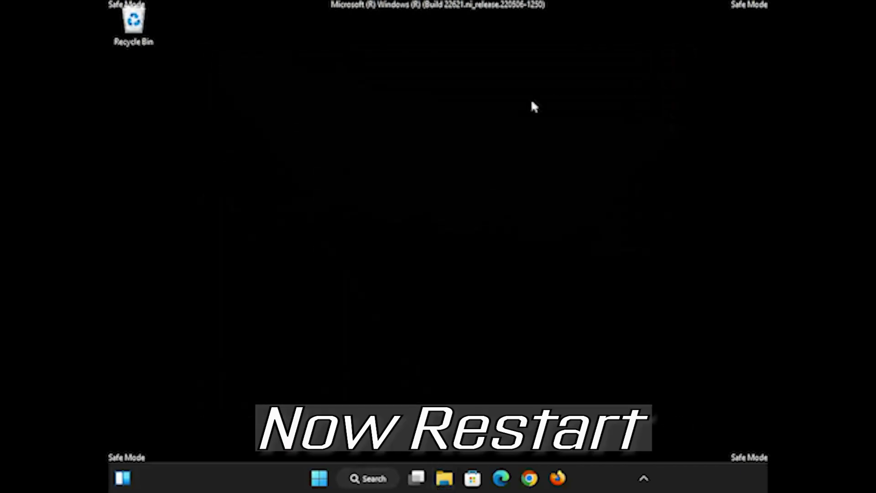
# Empty the Recycle Bin to permanently delete the SoftwareDistribution folder.
pyautogui.rightClick(133, 22)
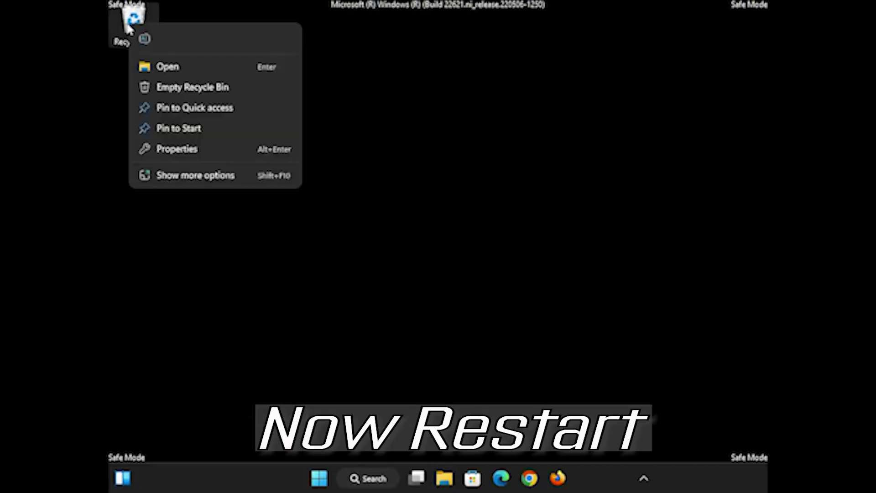
pyautogui.click(177, 90)
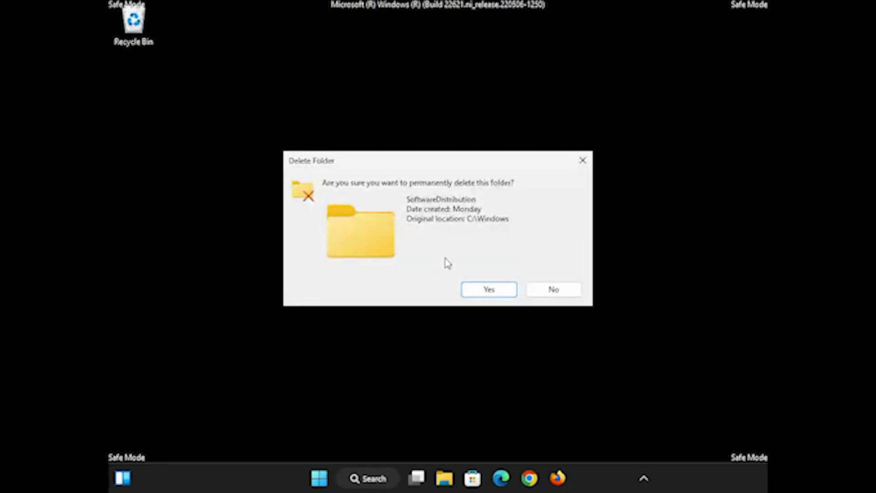
pyautogui.click(486, 287)
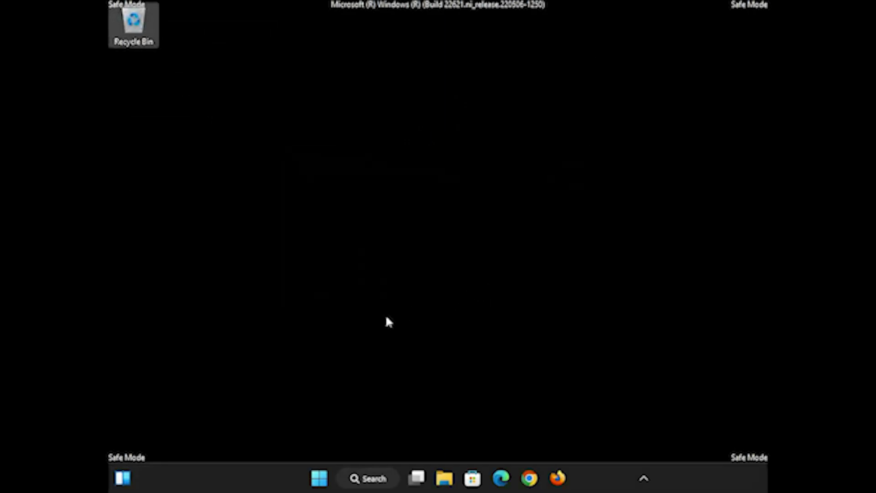
# Restart the PC from Safe Mode.
pyautogui.click(319, 479)
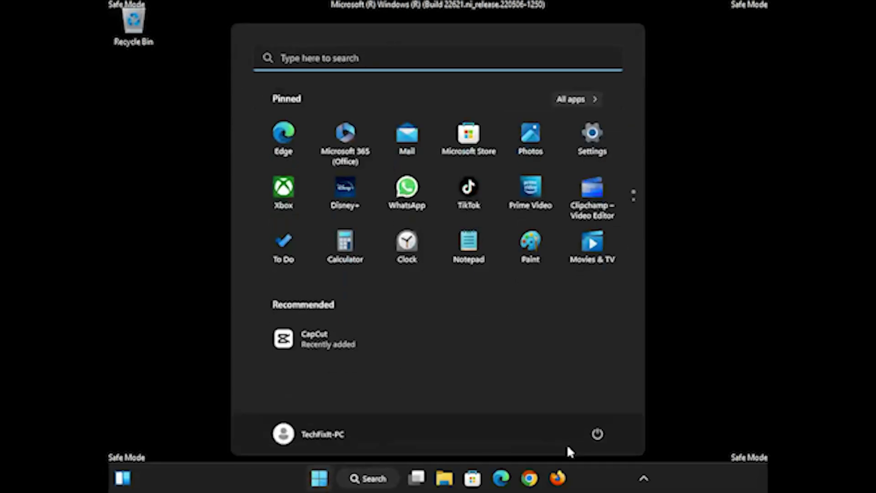
pyautogui.click(597, 434)
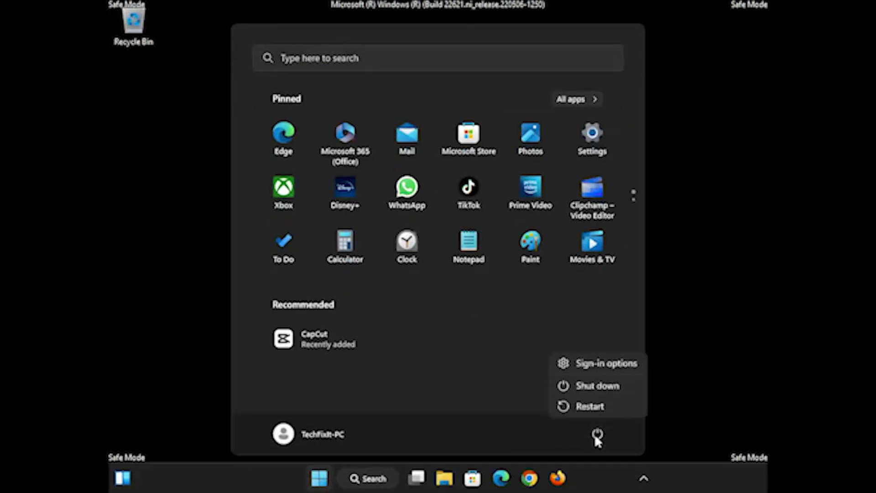
pyautogui.click(595, 408)
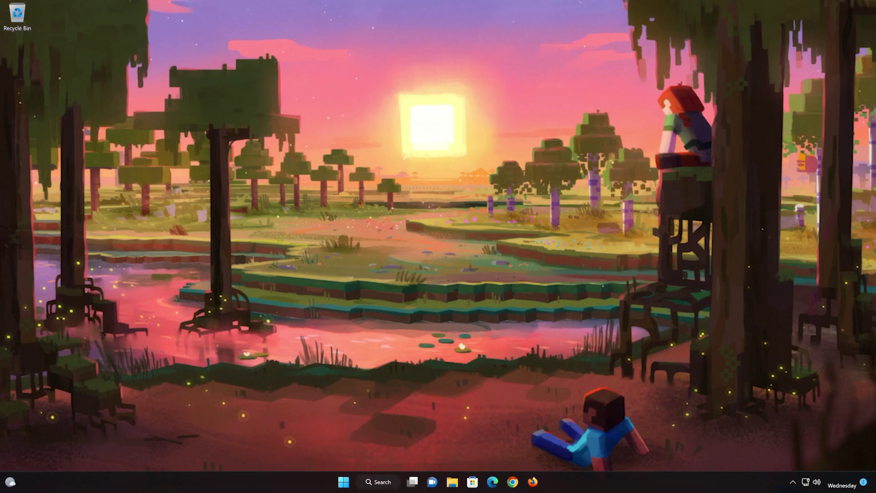
# Open Windows Update in Settings, check for updates and close the Settings window.
pyautogui.click(347, 474)
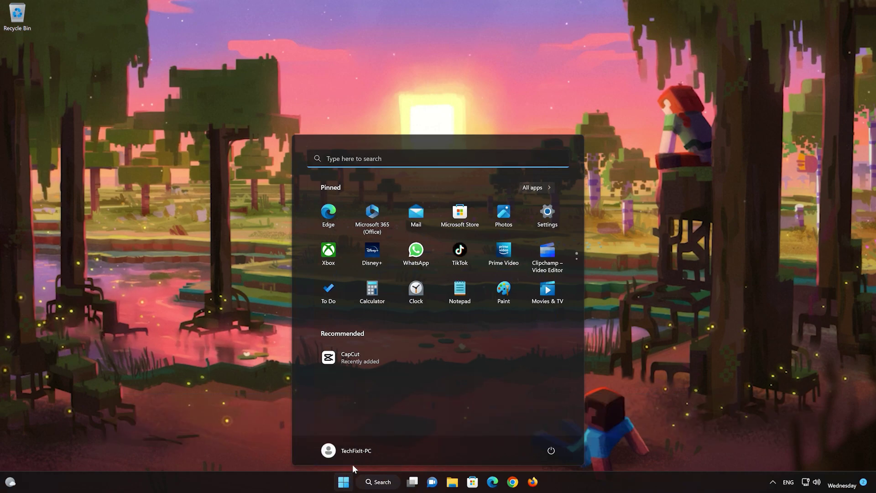
pyautogui.click(536, 220)
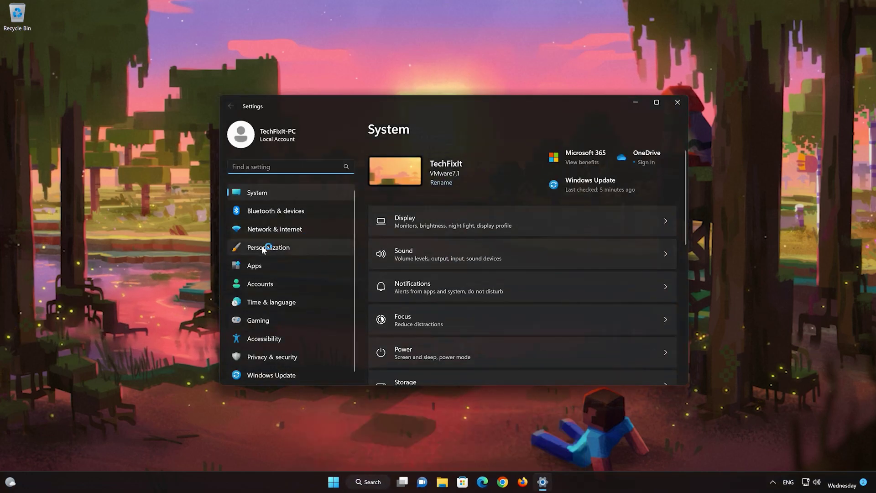
pyautogui.click(282, 375)
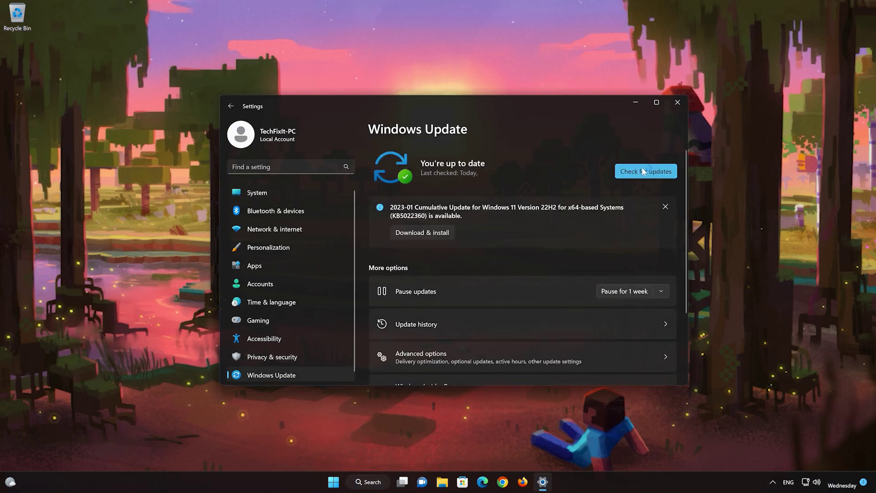
pyautogui.click(642, 168)
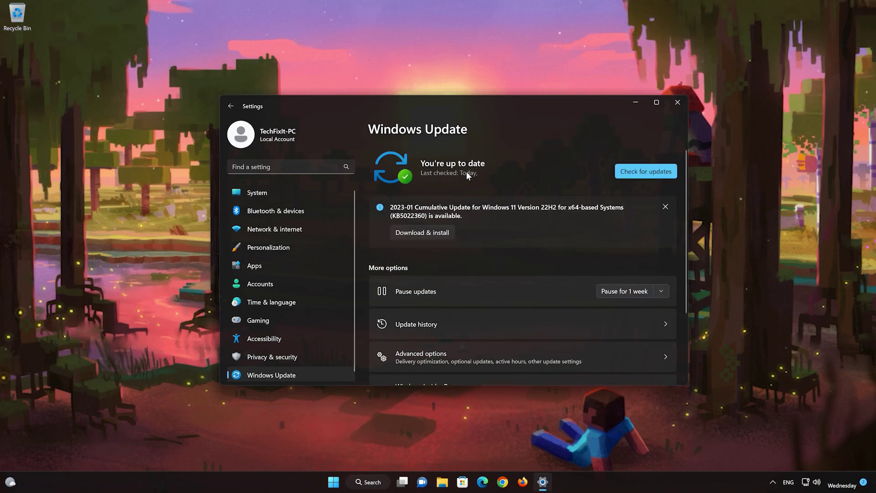
pyautogui.click(677, 102)
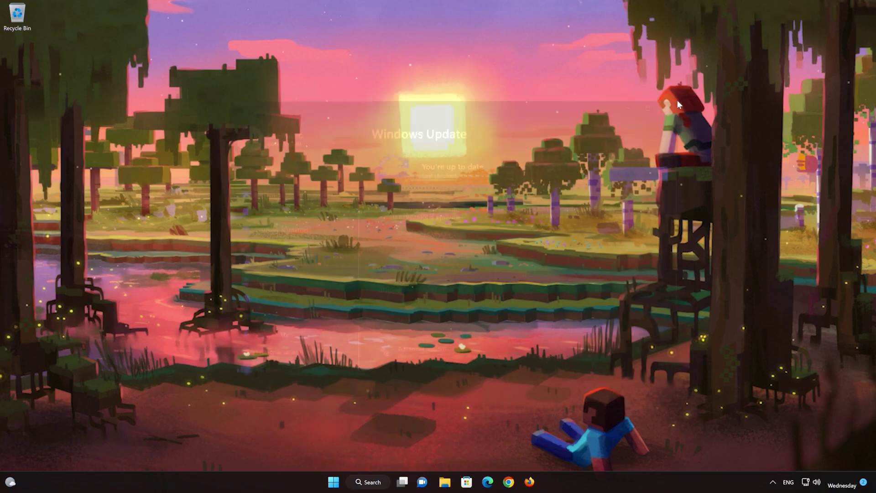